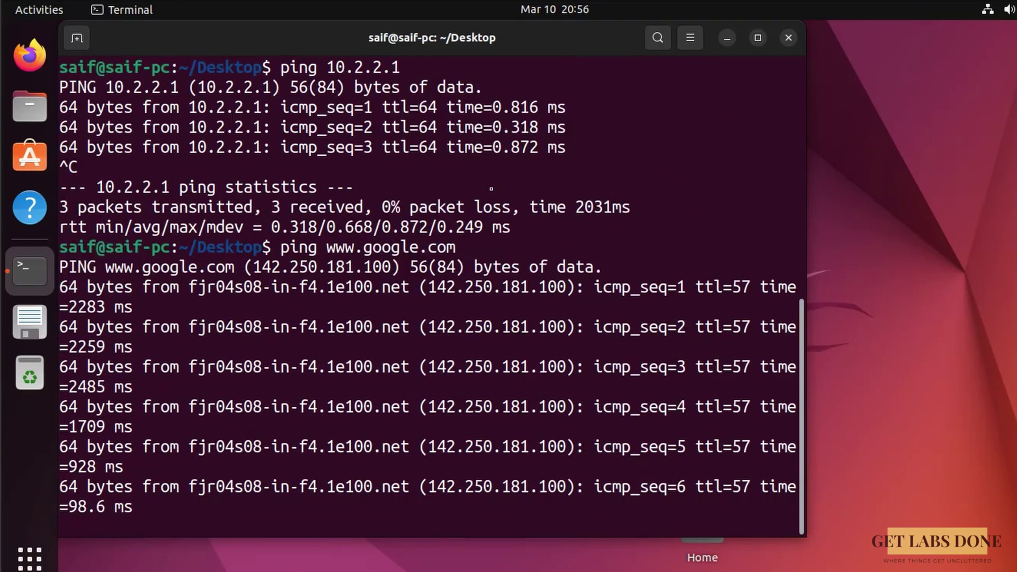
Stop the Google ping and start pinging 10.1.1.50 on the other site.
key("ctrl+c")
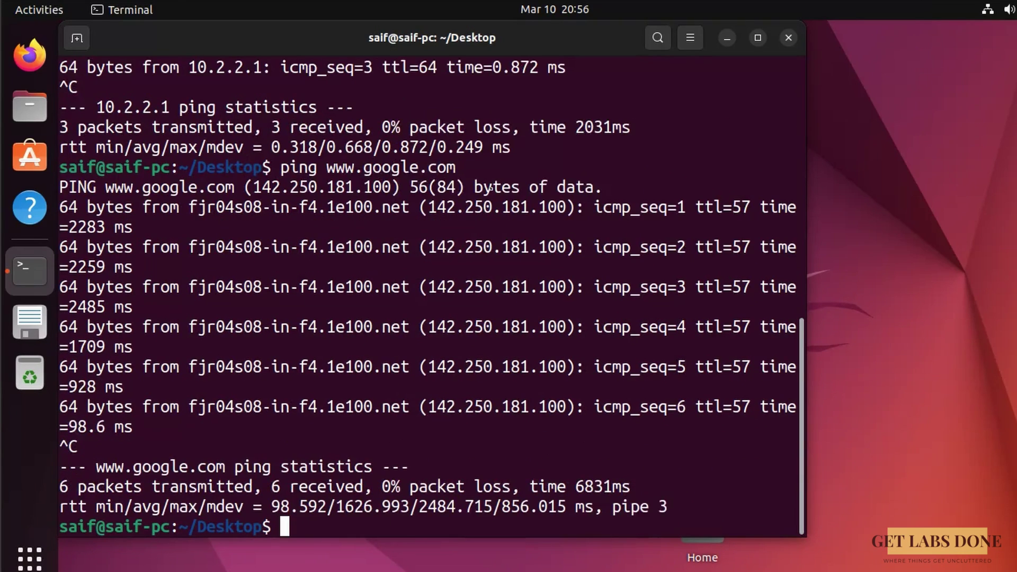
key("Return")
key("Return")
key("Return")
type("ping ")
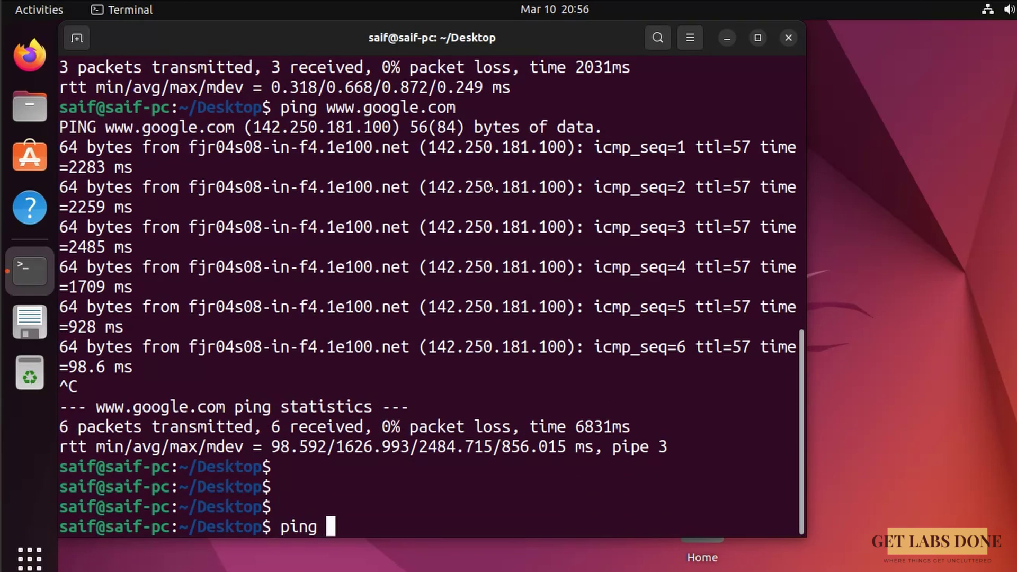
type("10.1.1.50")
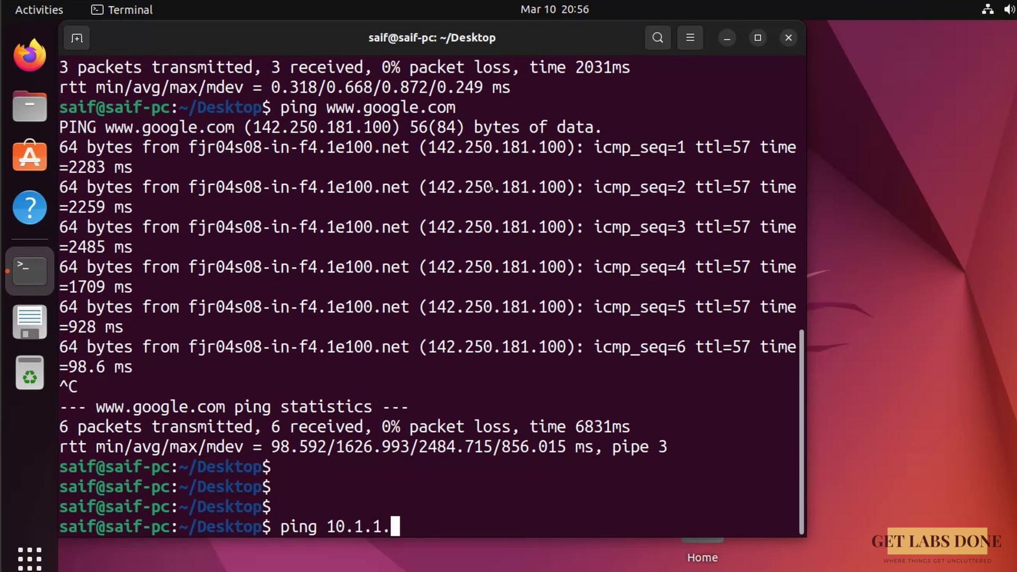
key("Return")
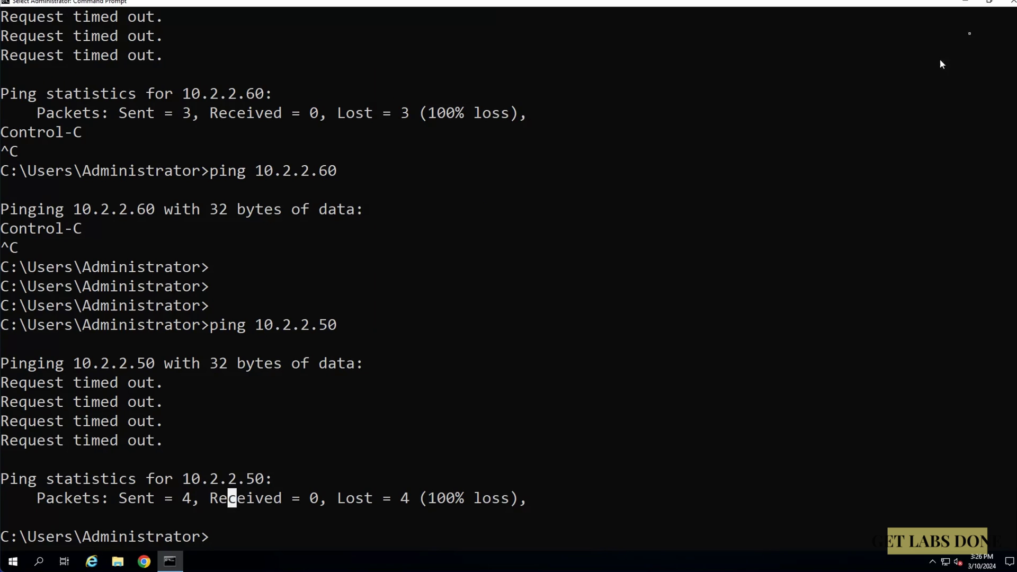
Switch to the browser showing the pfSense Routing Gateways page.
left_click(143, 561)
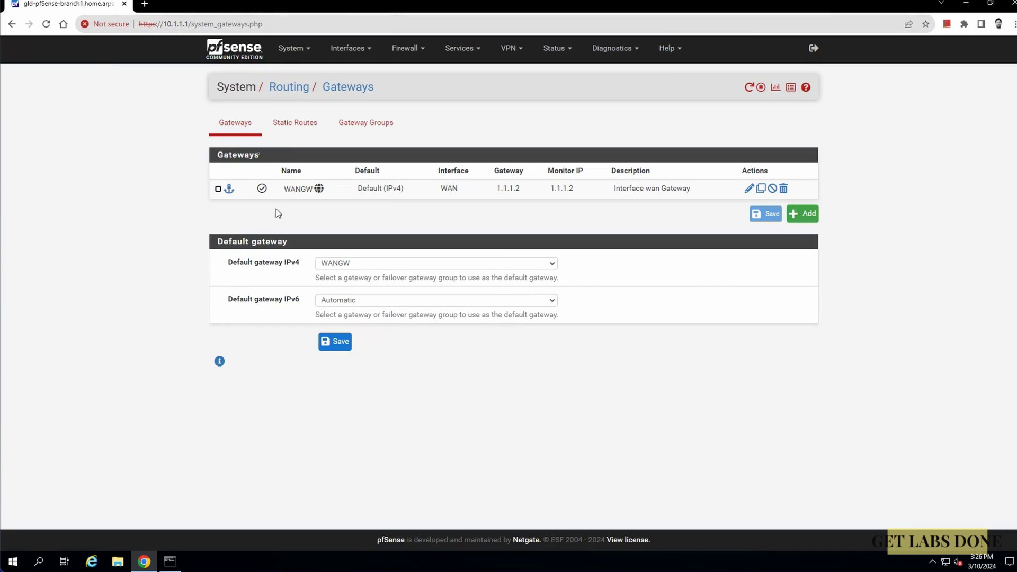
Return to the pfSense dashboard and add the Traffic Graphs and IPsec widgets.
left_click(228, 58)
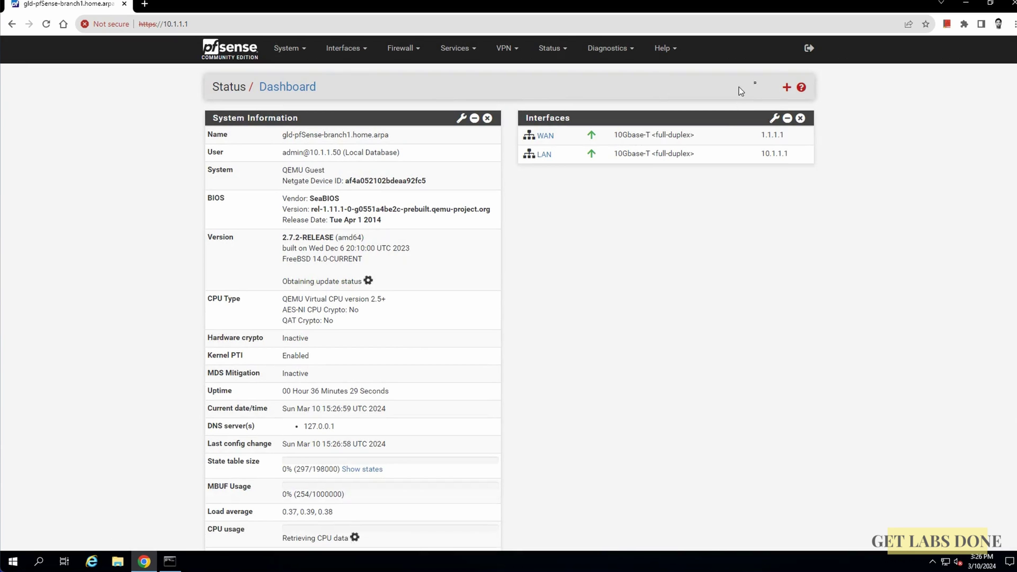
left_click(786, 86)
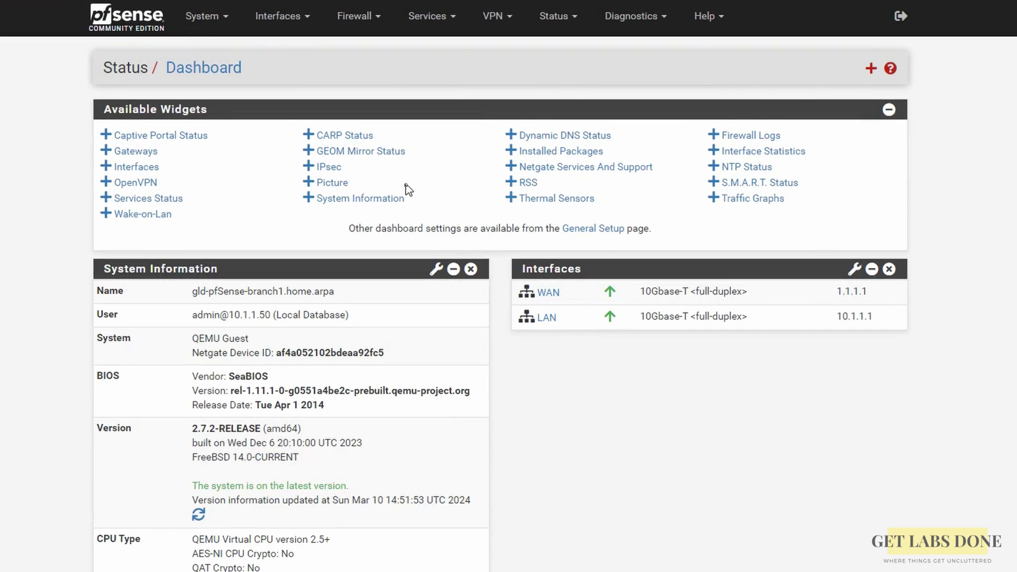
left_click(741, 198)
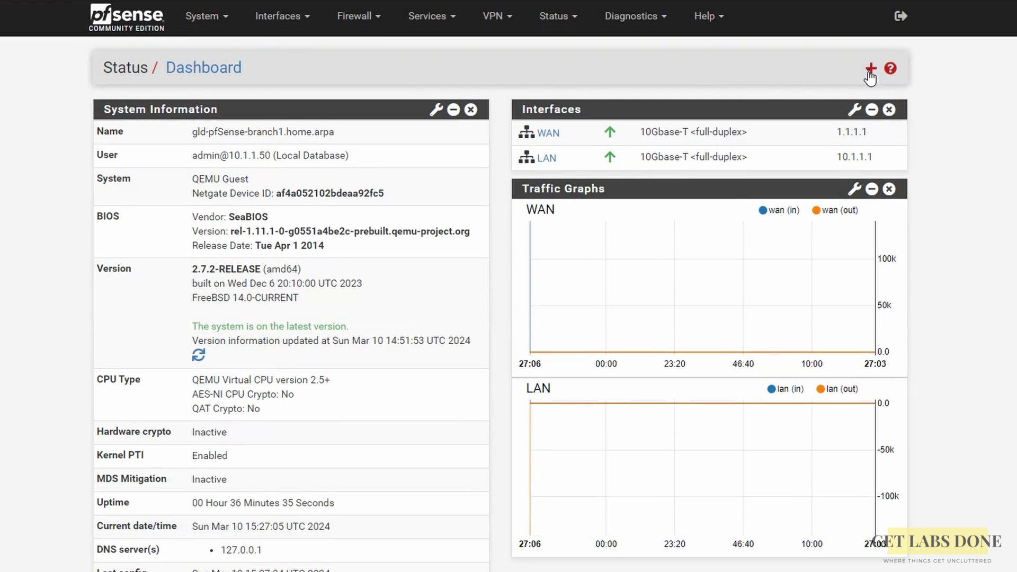
left_click(870, 70)
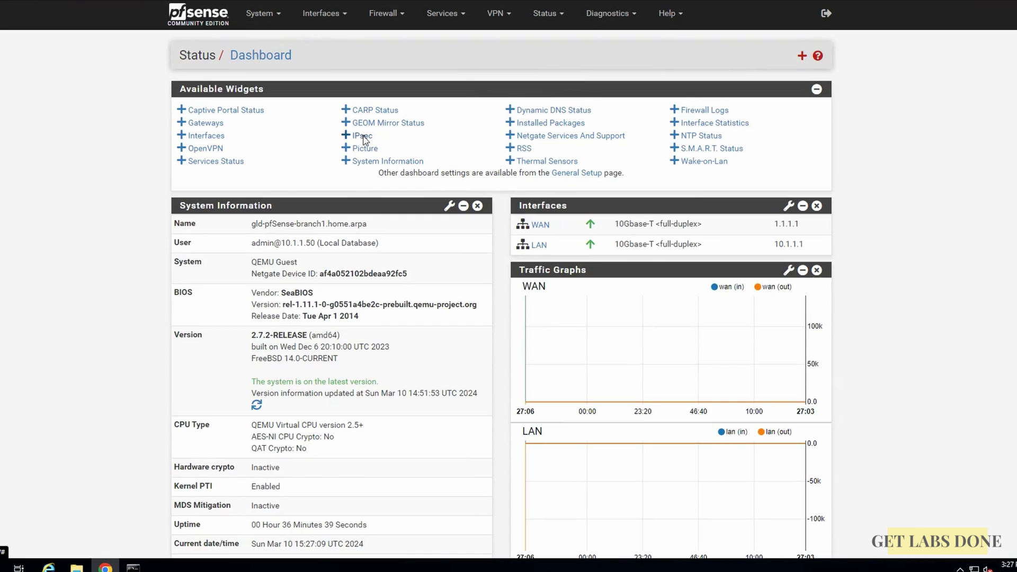
left_click(363, 136)
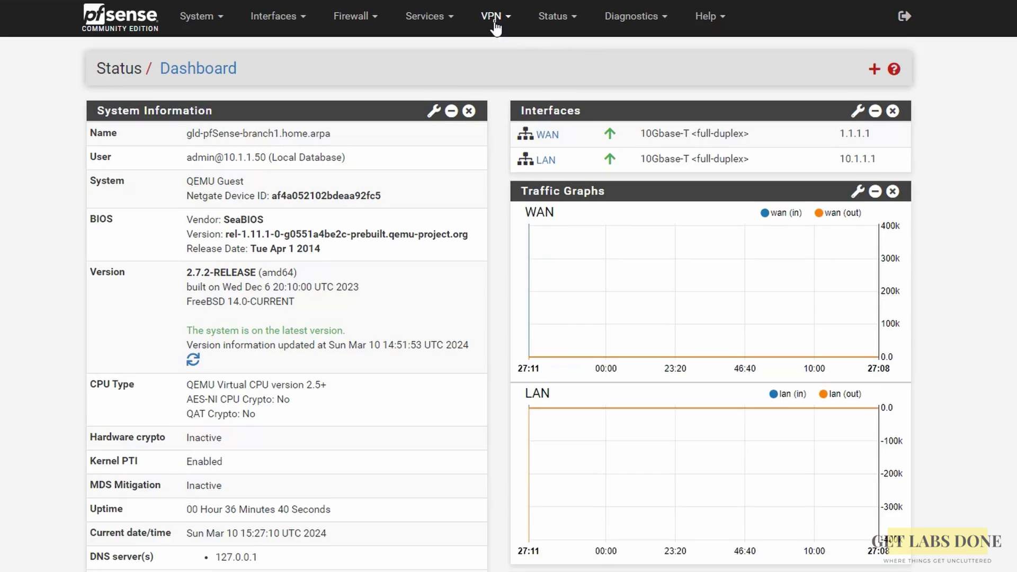
Go to VPN > IPsec and add a new Phase 1 tunnel.
left_click(493, 19)
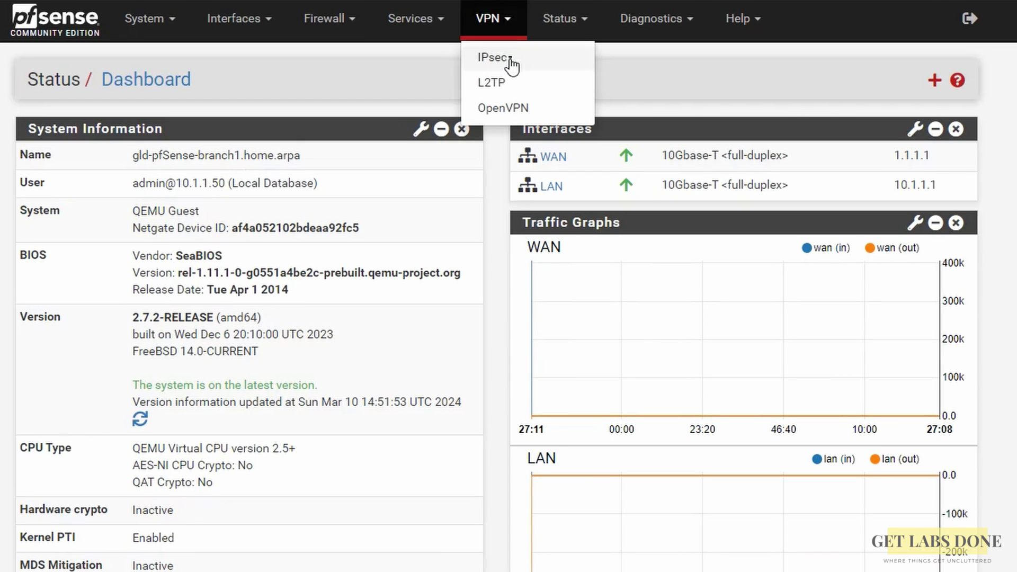
left_click(510, 60)
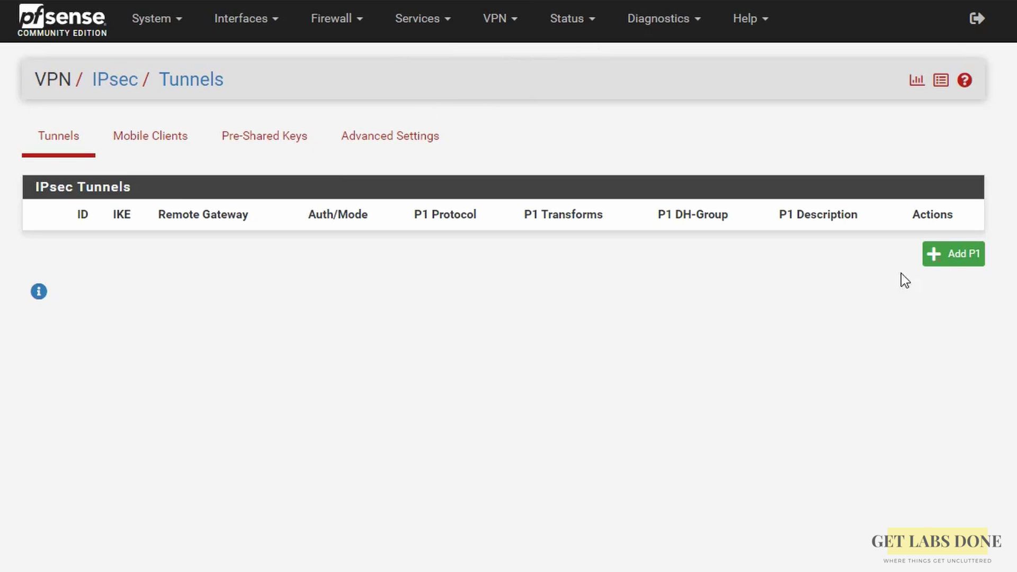
left_click(953, 254)
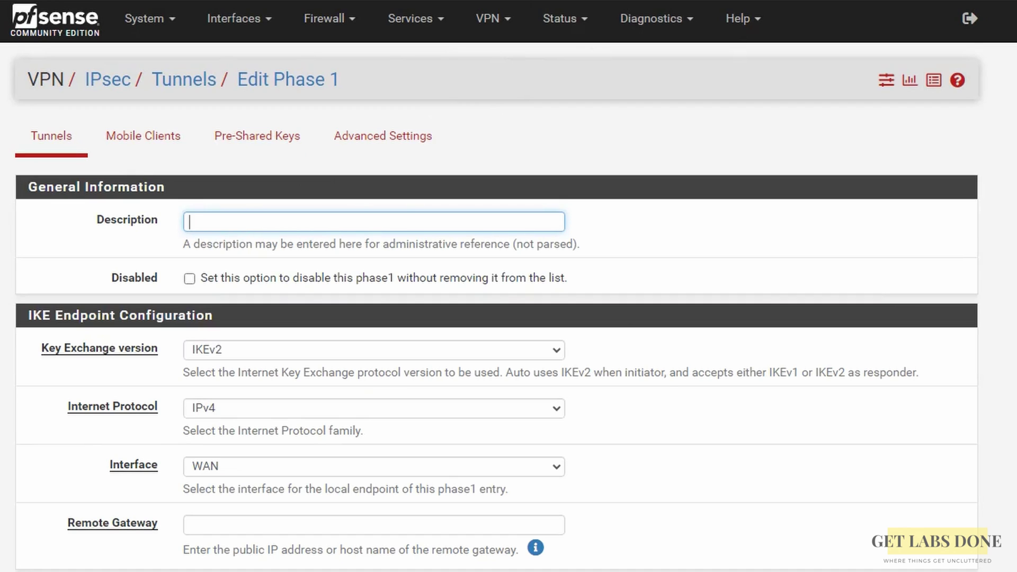
Enter description branch01-ipsec-tunnel and remote gateway 2.2.2.2 in the Phase 1 form.
left_click(344, 226)
type("branch01-ipsec")
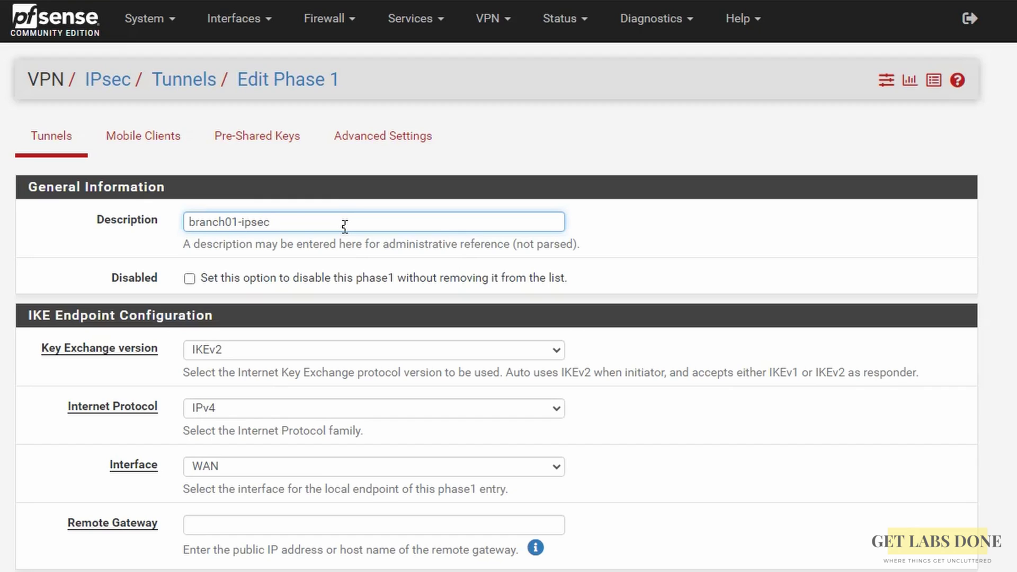
type("-tunnel")
left_click(225, 525)
type("2.2.2.2")
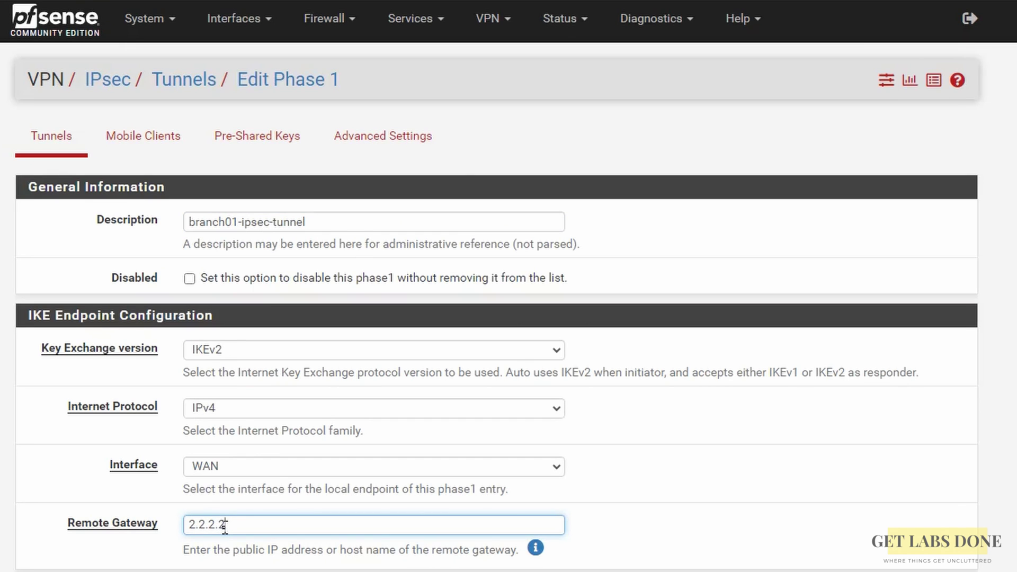
scroll(225, 525, "down", 6)
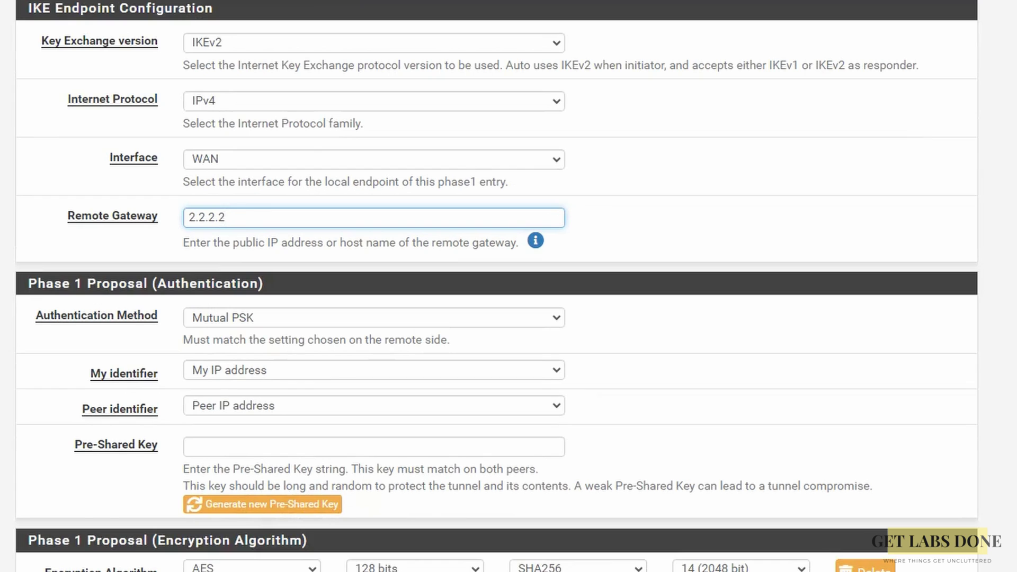
Generate a pre-shared key, then replace it with a custom key.
left_click(245, 451)
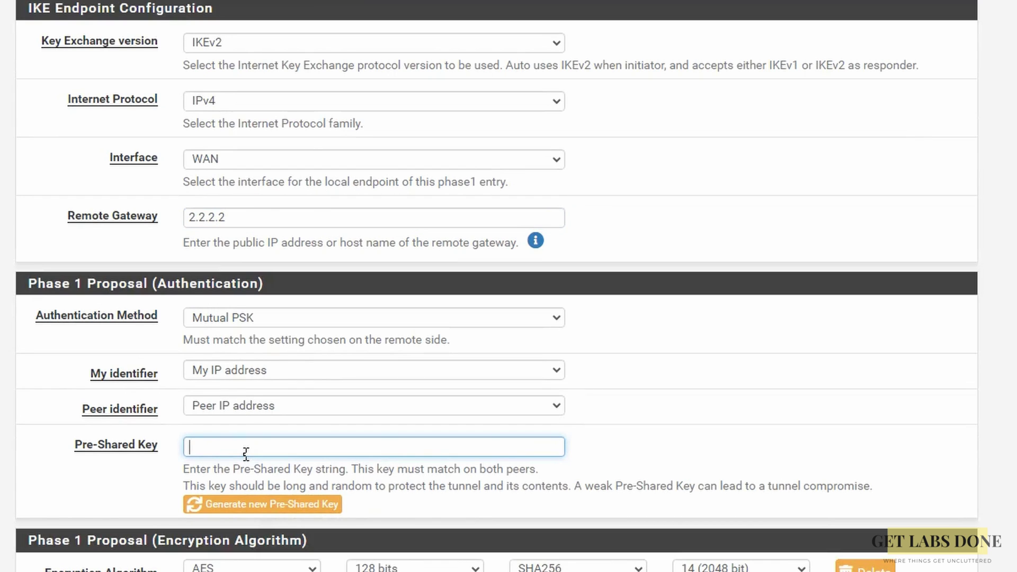
left_click(275, 510)
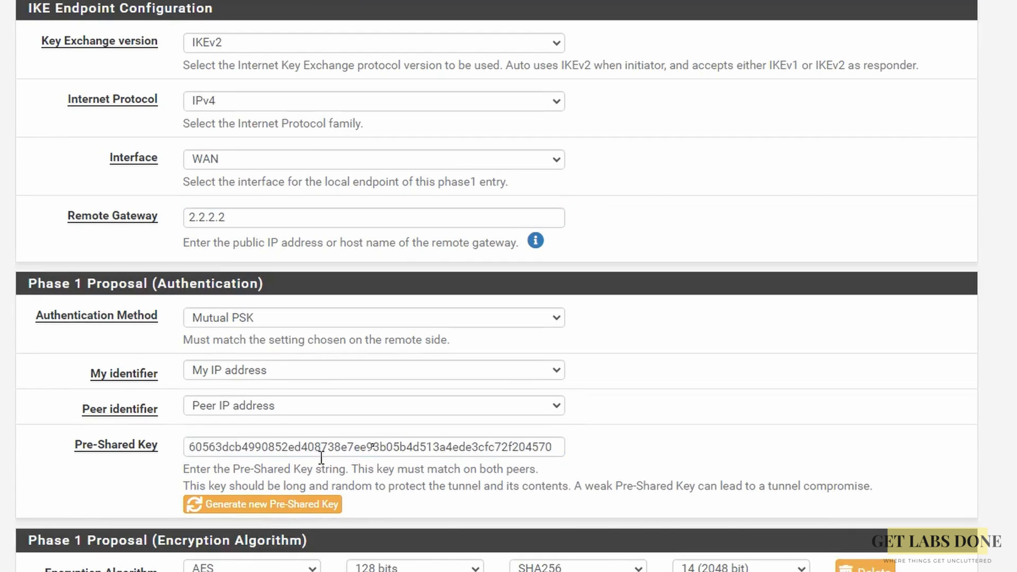
double_click(396, 448)
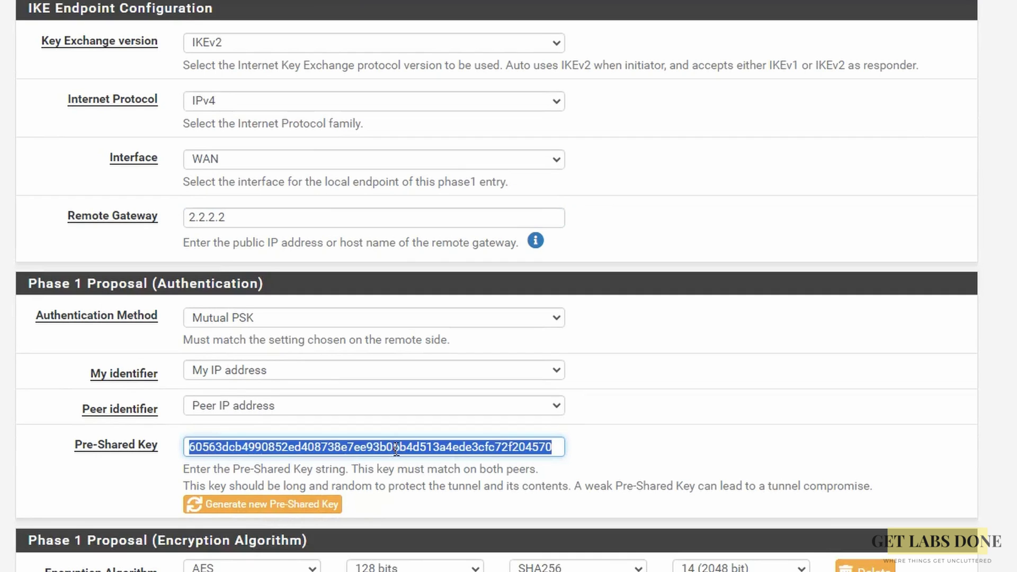
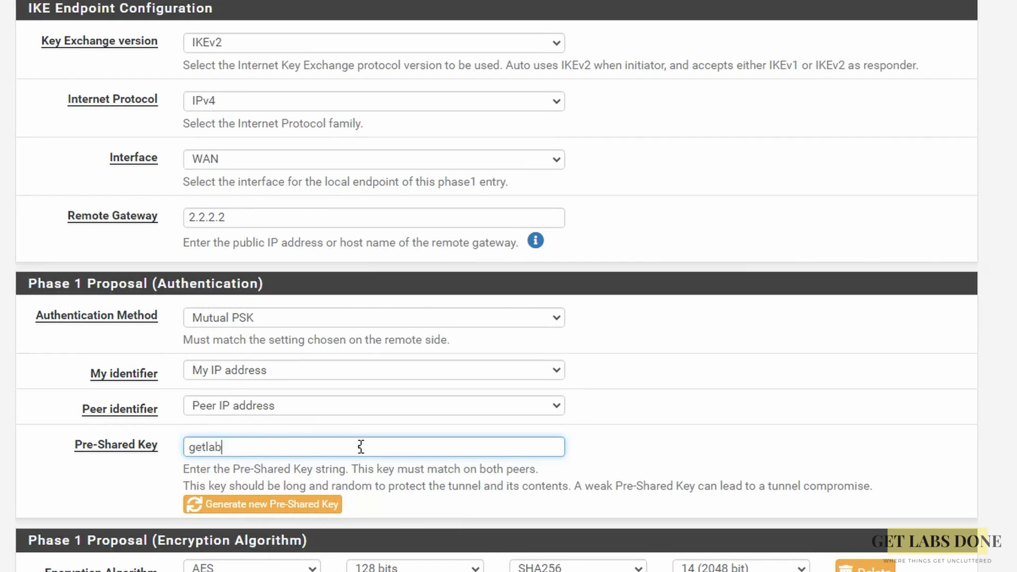
Set Phase 1 encryption to AES 256-bit with SHA256 and DH group 14, and save.
scroll(361, 446, "down", 3)
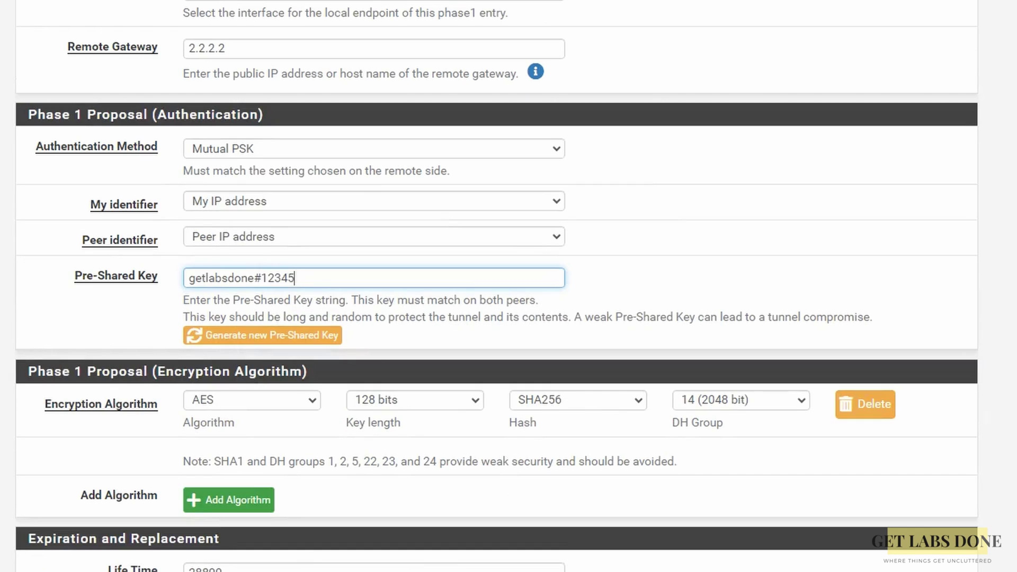
left_click(415, 400)
left_click(417, 422)
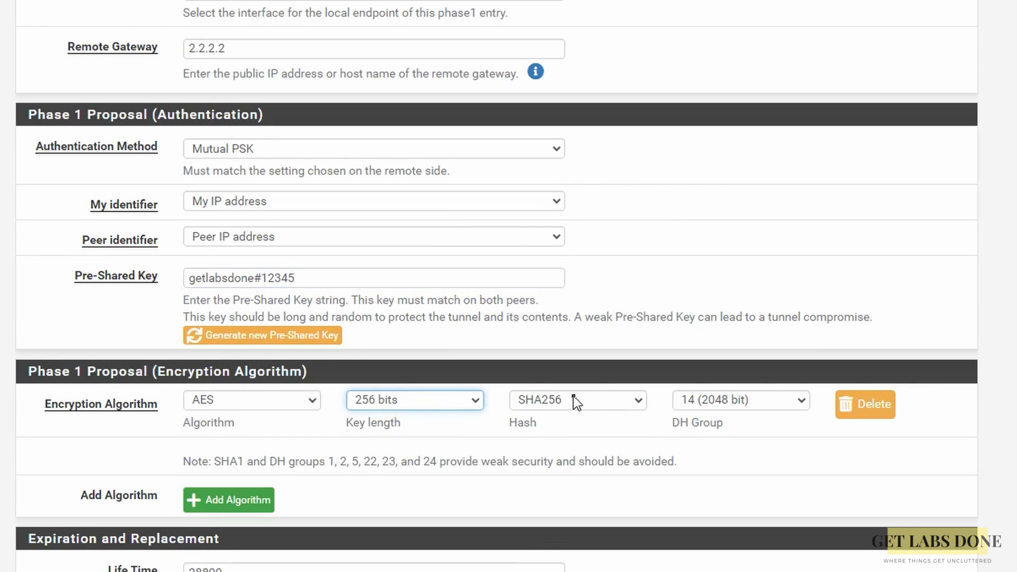
left_click(573, 396)
left_click(564, 438)
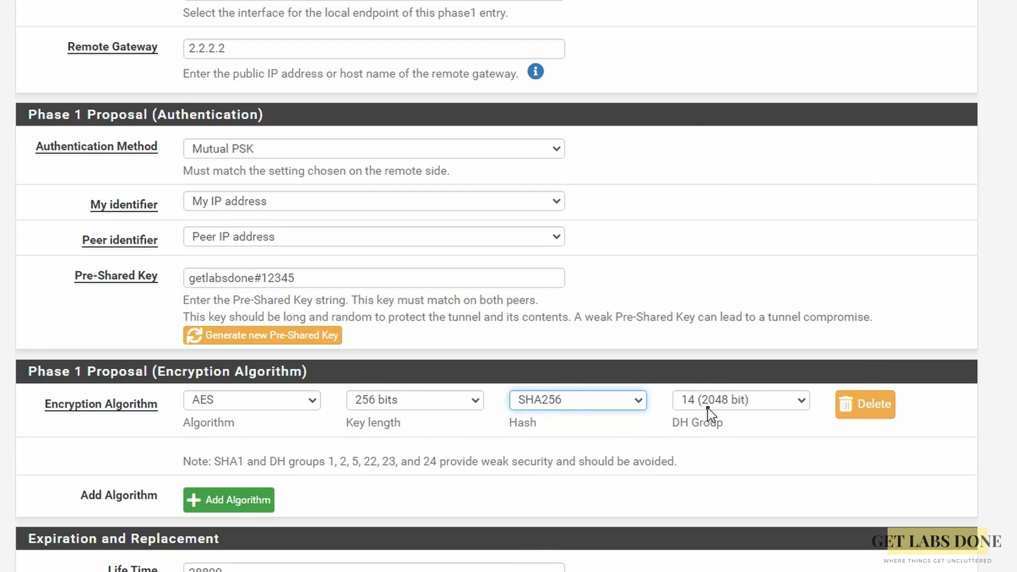
left_click(707, 408)
left_click(707, 407)
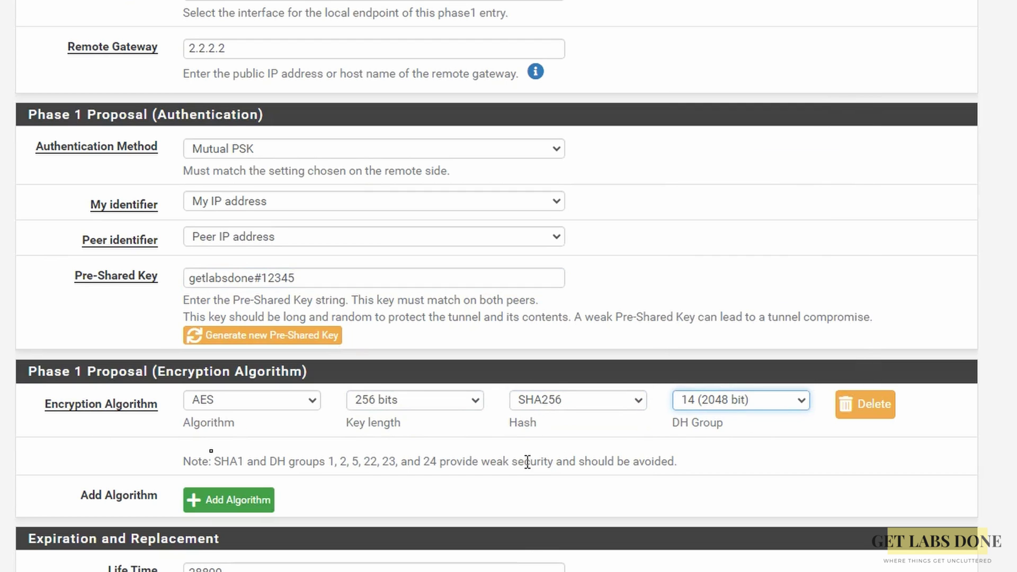
scroll(497, 286, "down", 3)
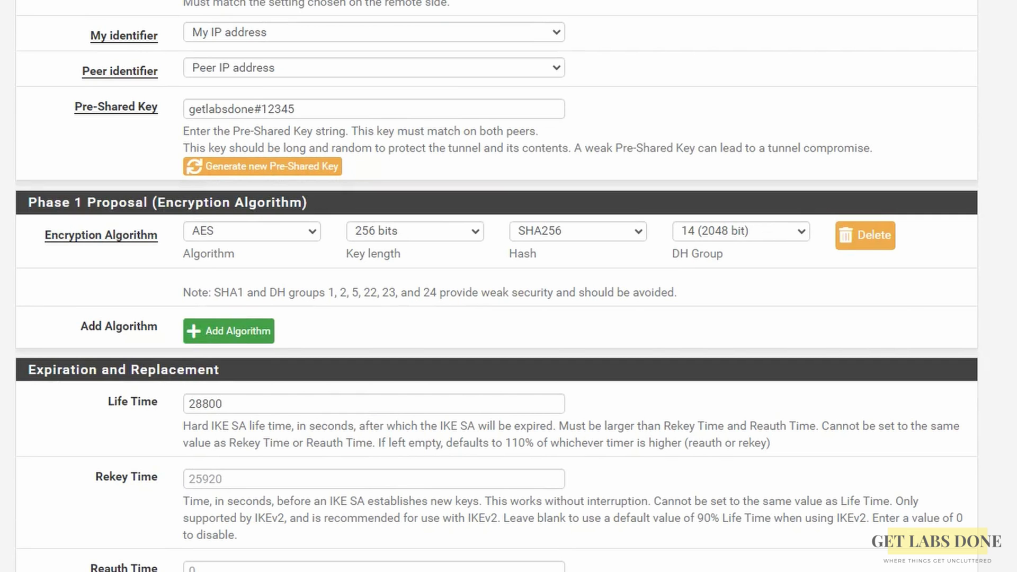
scroll(49, 487, "down", 16)
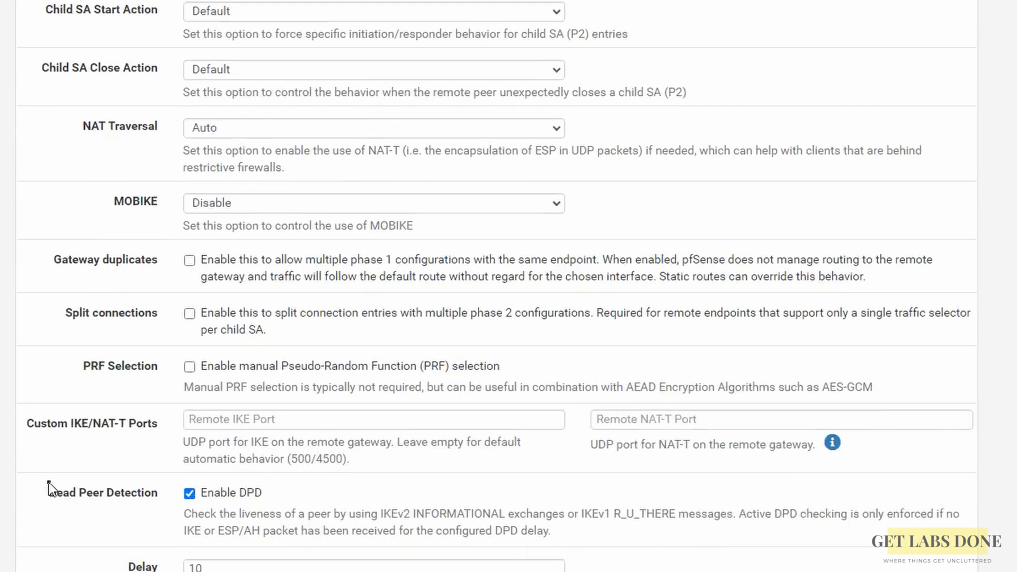
scroll(195, 524, "down", 1)
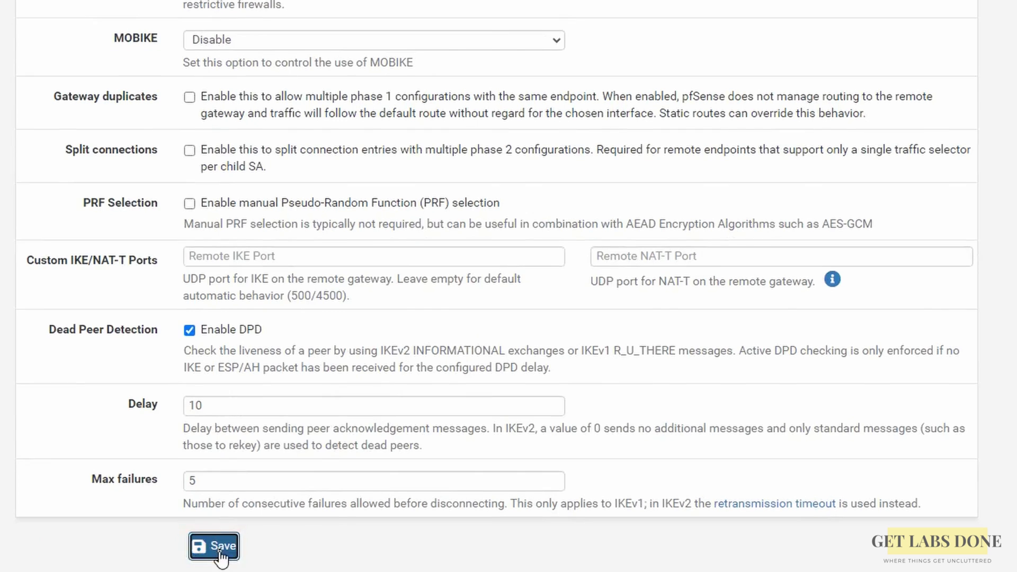
left_click(214, 551)
Apply the saved Phase 1 changes and add a phase 2 entry under the tunnel.
left_click(918, 115)
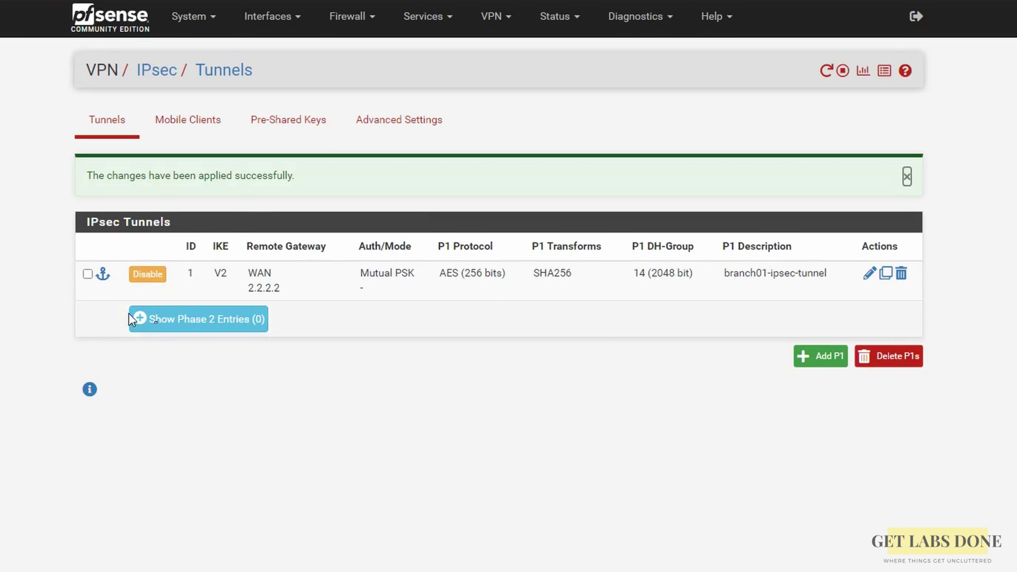
left_click(163, 327)
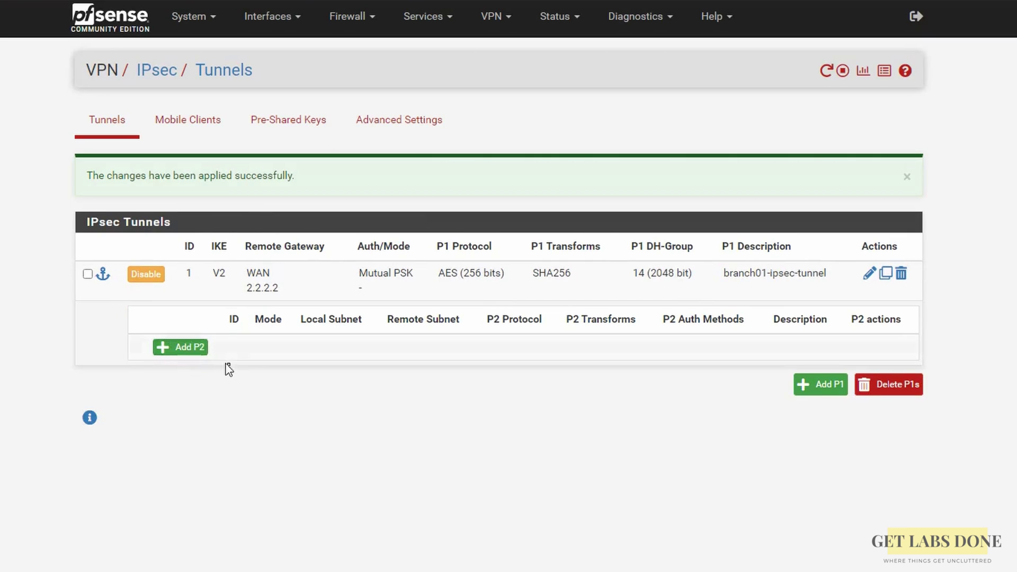
left_click(191, 349)
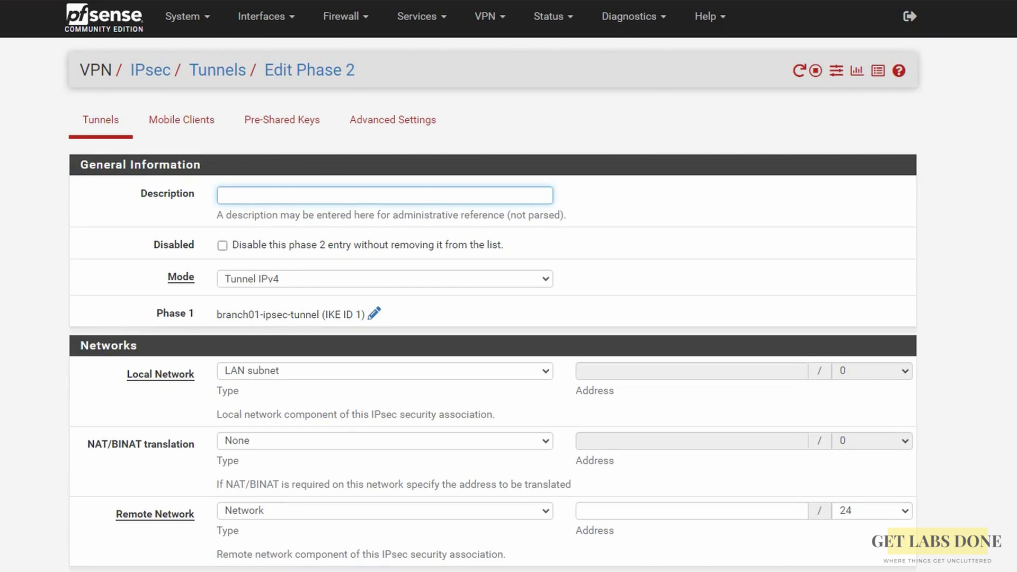
Describe the phase 2 as 'branch1 pahse2' and set remote network 10.2.2.0/24.
type("branch")
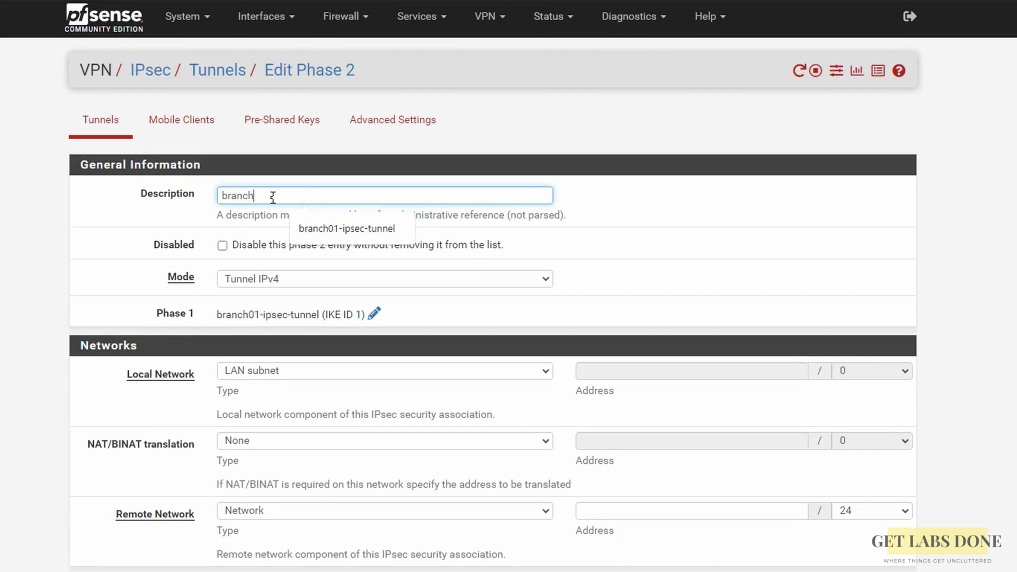
type("1 pahse")
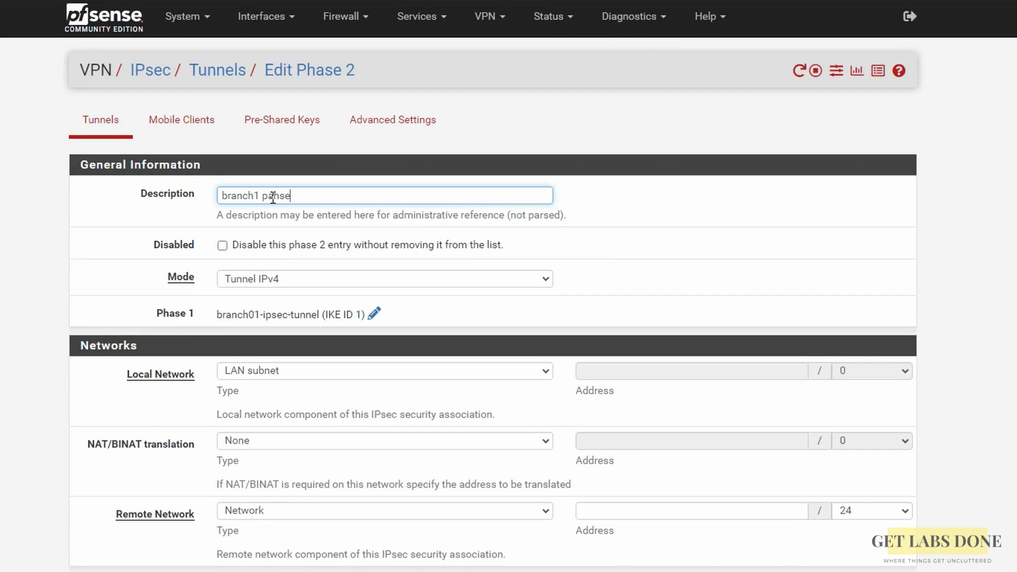
key("ctrl+plus")
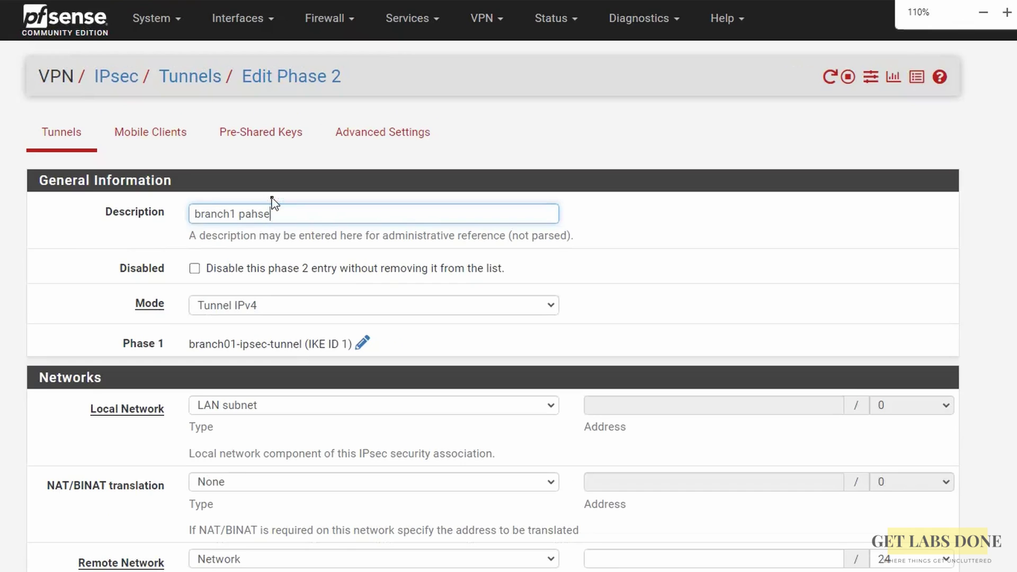
type("2")
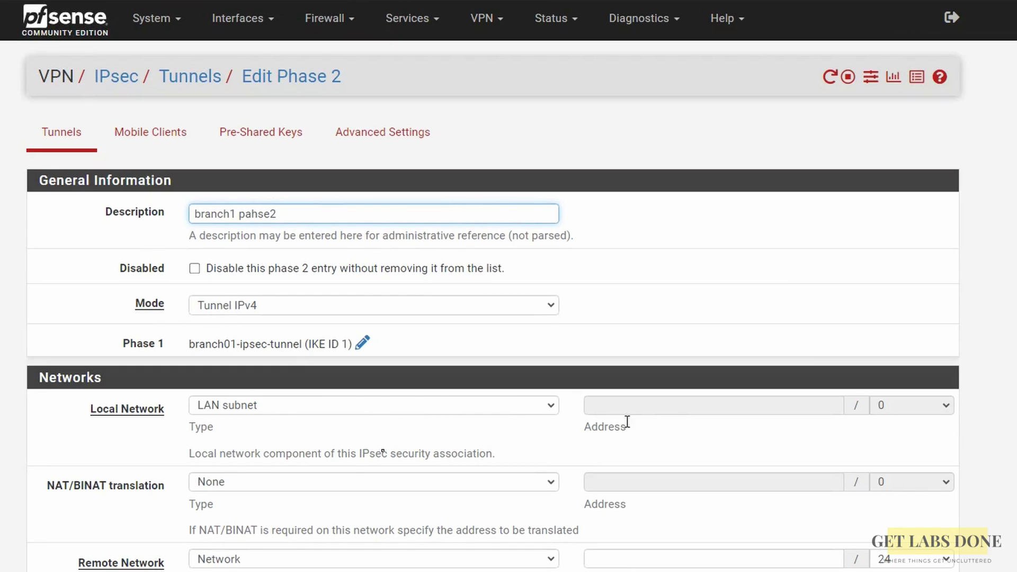
scroll(326, 489, "down", 2)
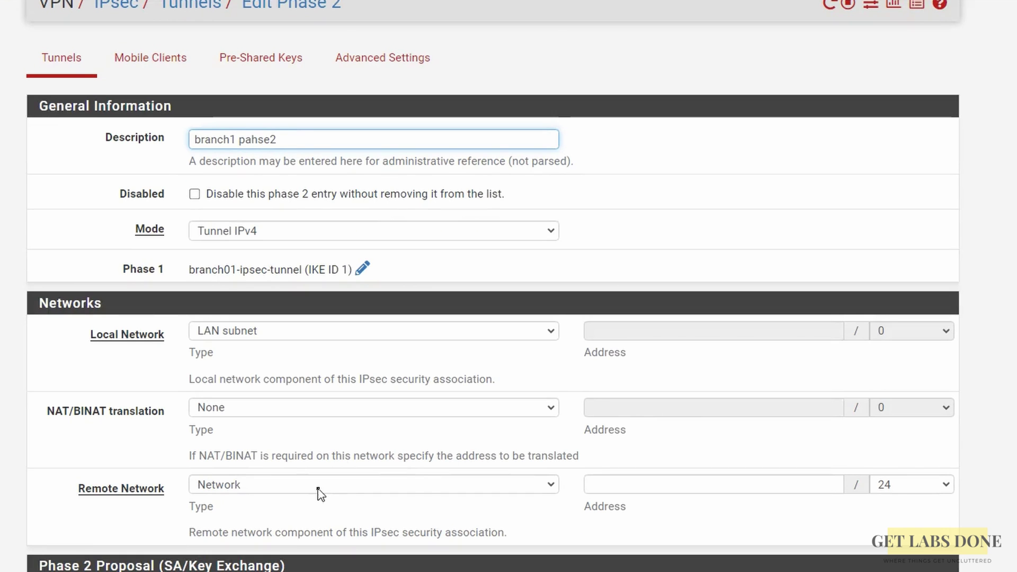
left_click(624, 488)
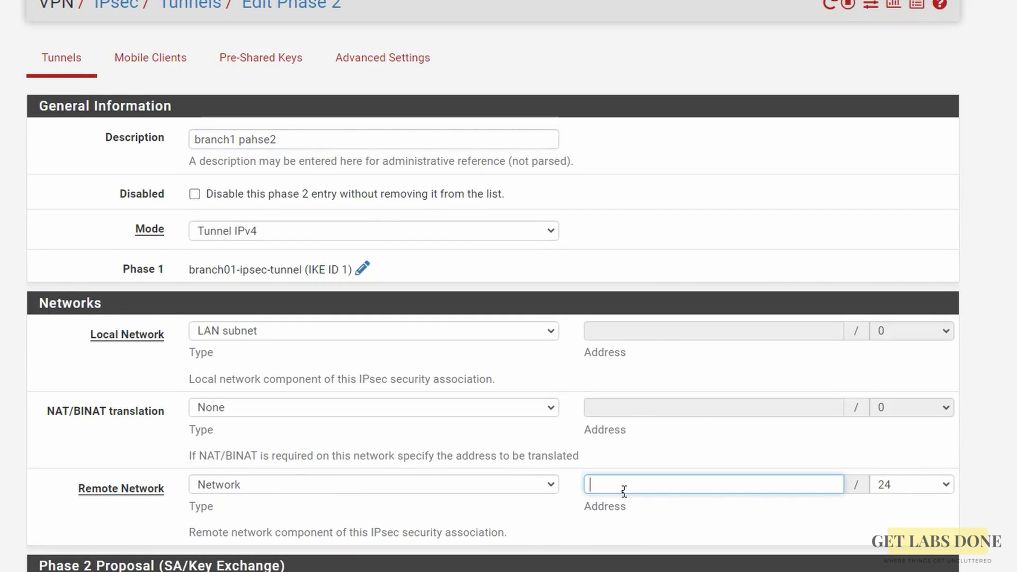
type("10.2.2.0")
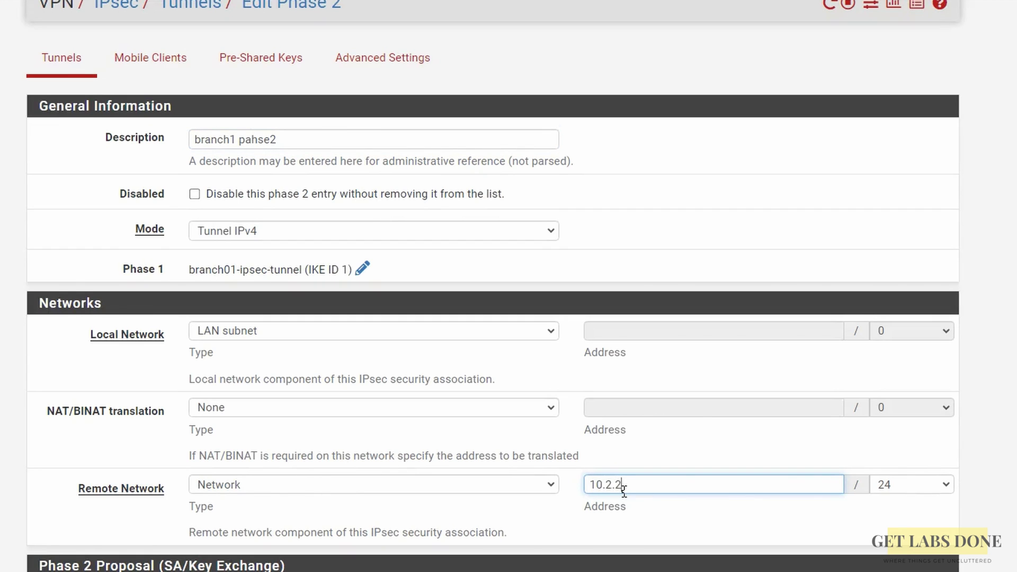
left_click(762, 512)
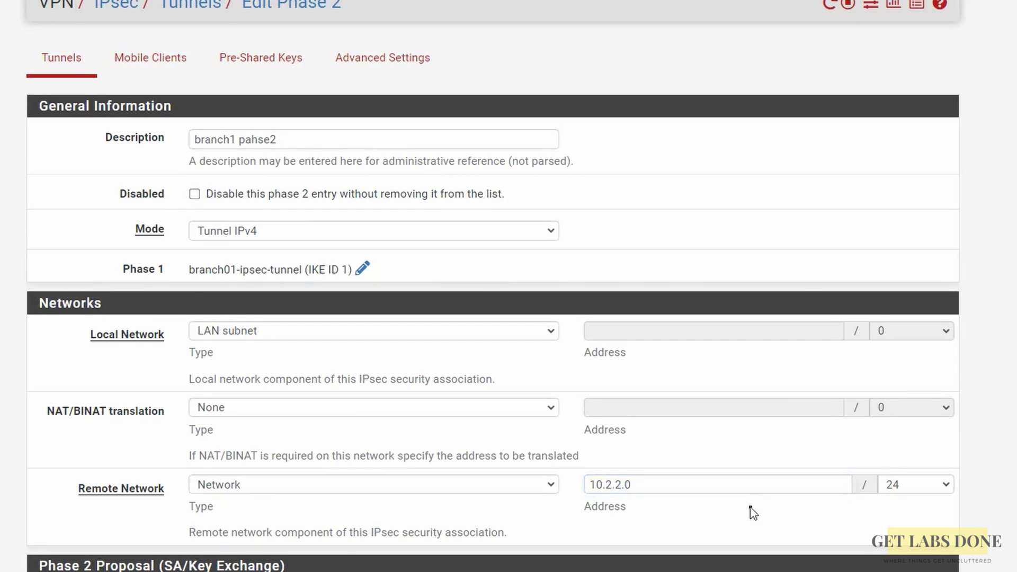
scroll(749, 424, "down", 5)
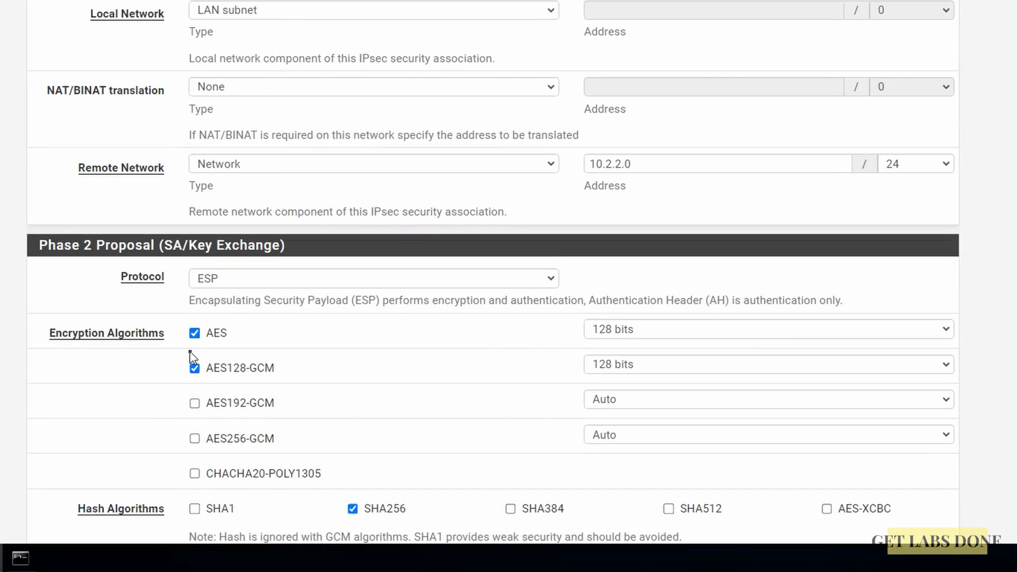
Limit phase 2 encryption to AES 256 bits, dropping AES128-GCM.
left_click(671, 332)
left_click(654, 365)
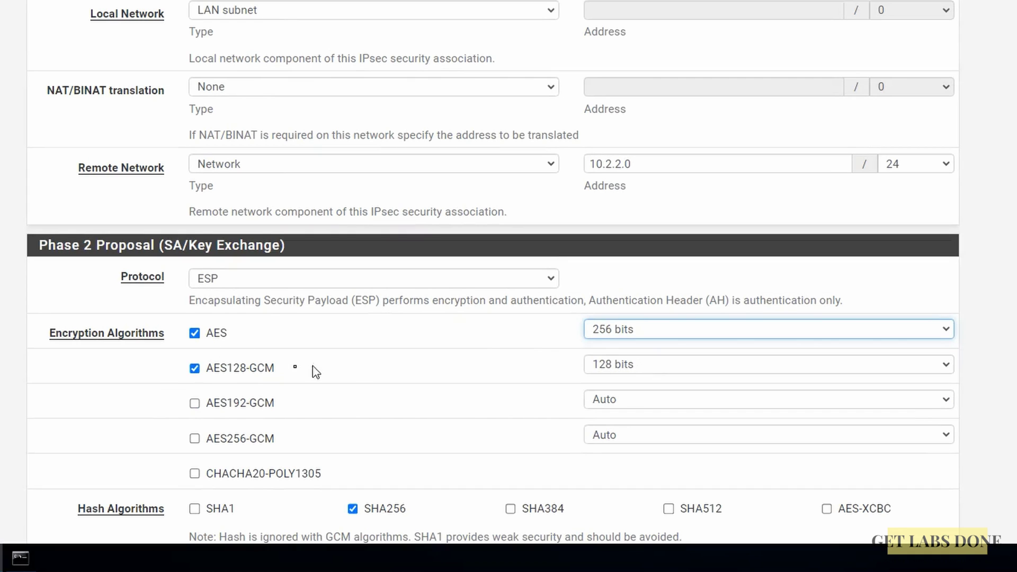
left_click(194, 368)
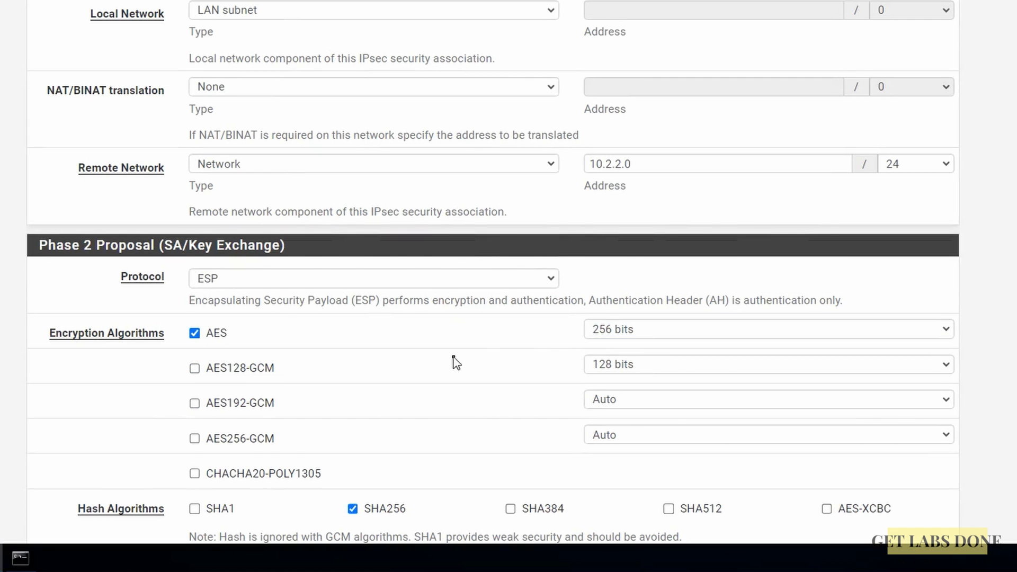
Save and apply the phase 2 entry, then list the tunnel's phase 2 entries.
scroll(452, 361, "down", 1)
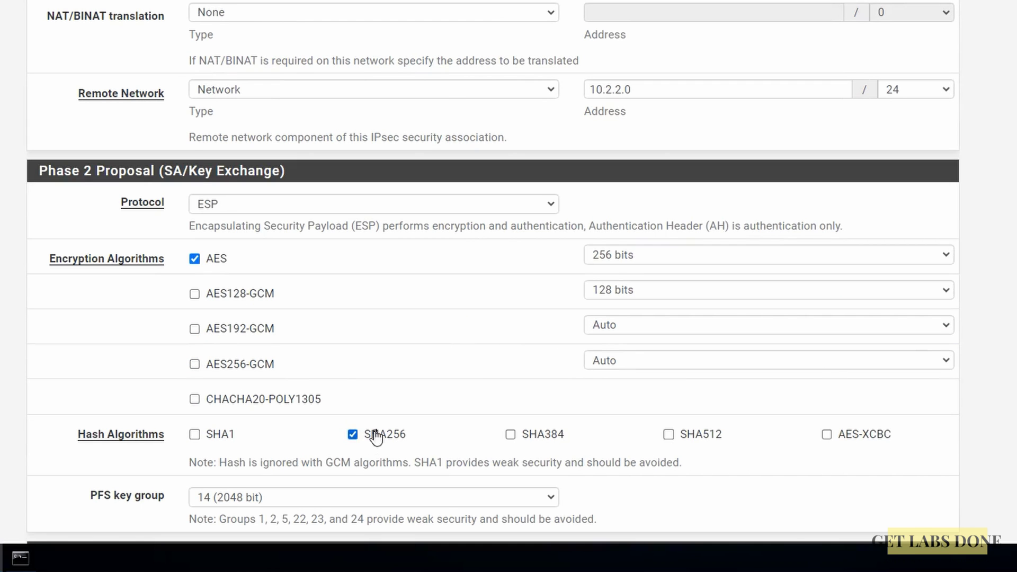
scroll(465, 409, "down", 2)
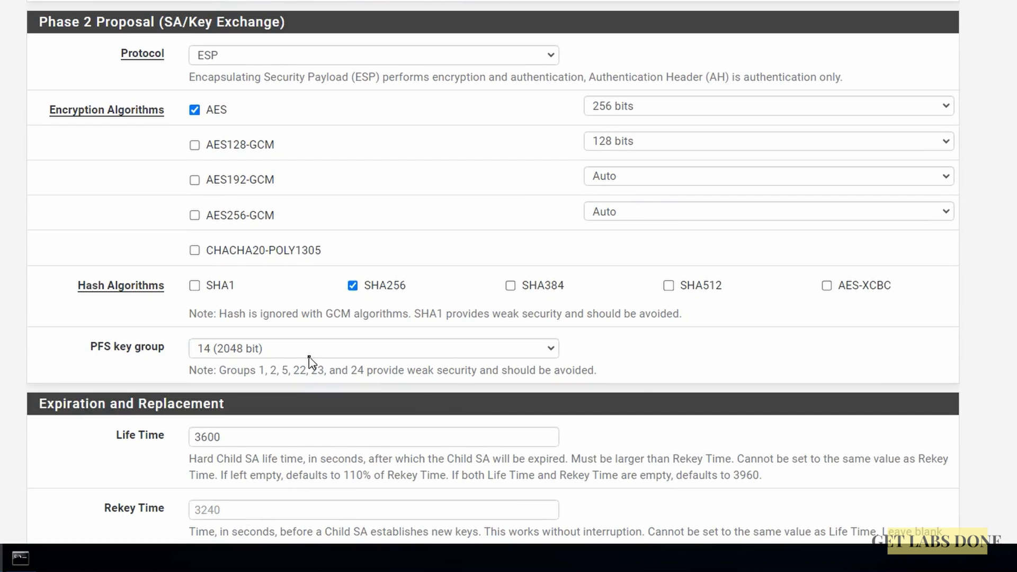
scroll(311, 363, "down", 5)
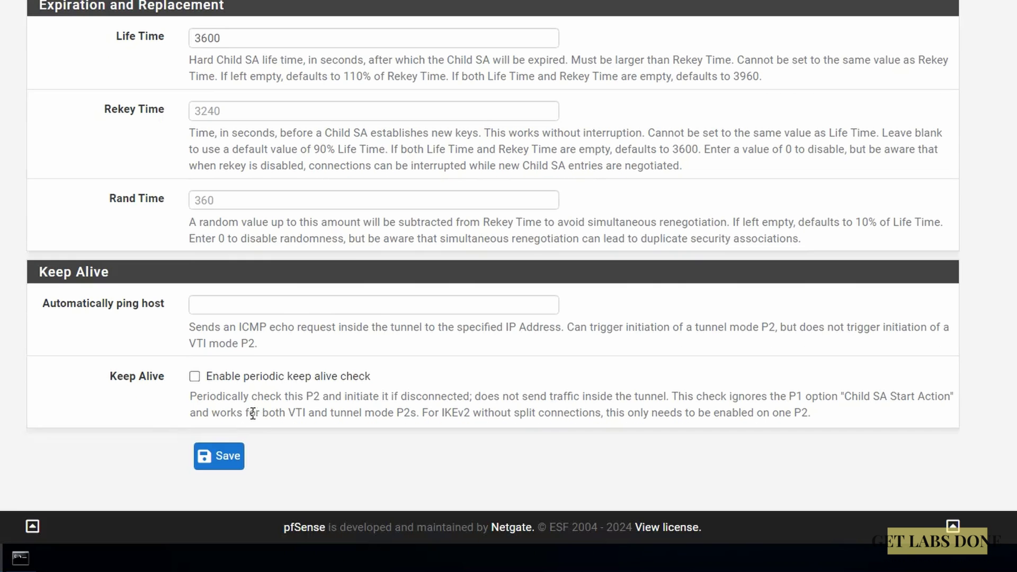
left_click(226, 455)
left_click(945, 32)
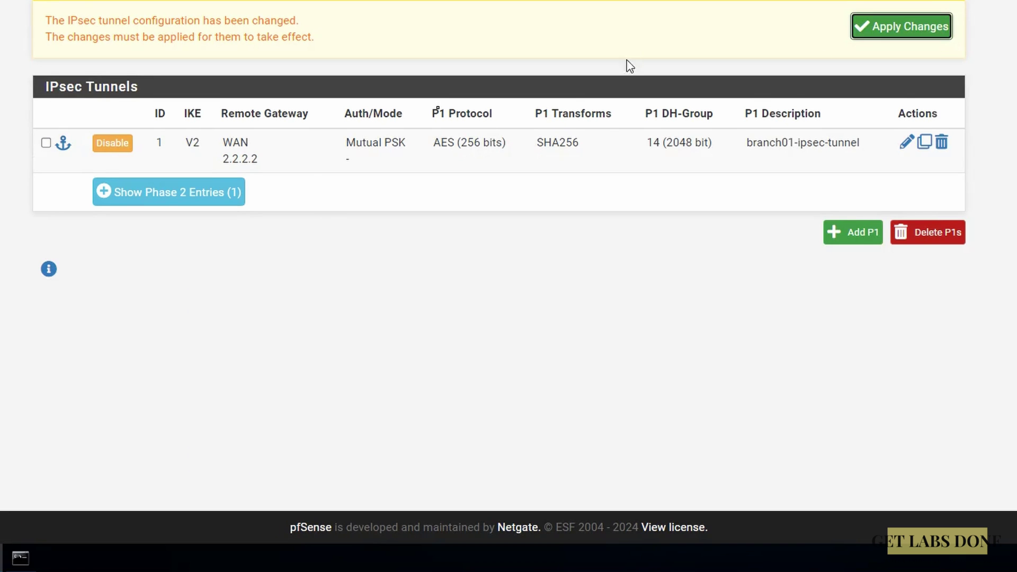
left_click(236, 177)
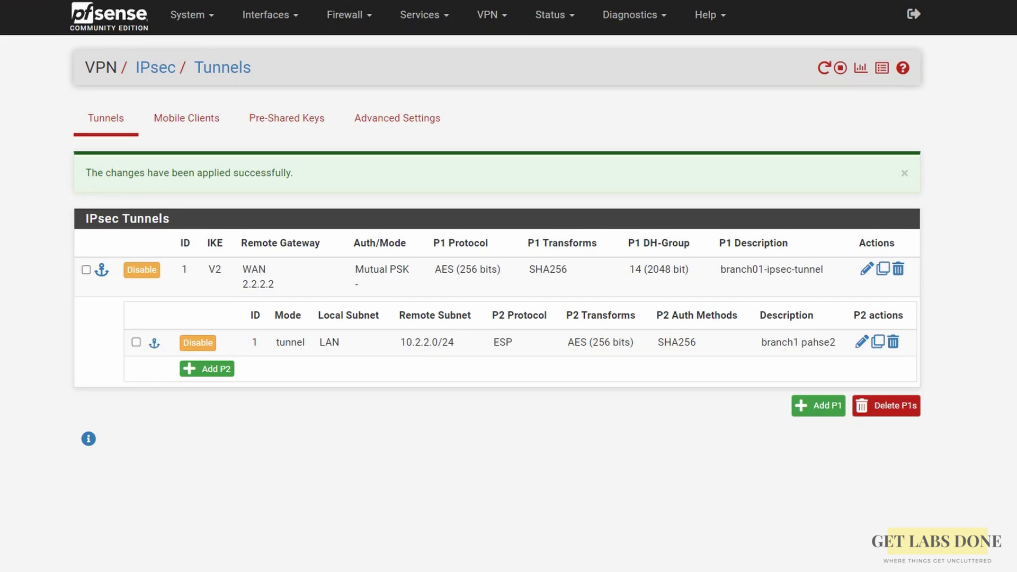
Open Status > IPsec to see branch01-ipsec-tunnel listed as Disconnected.
left_click(575, 17)
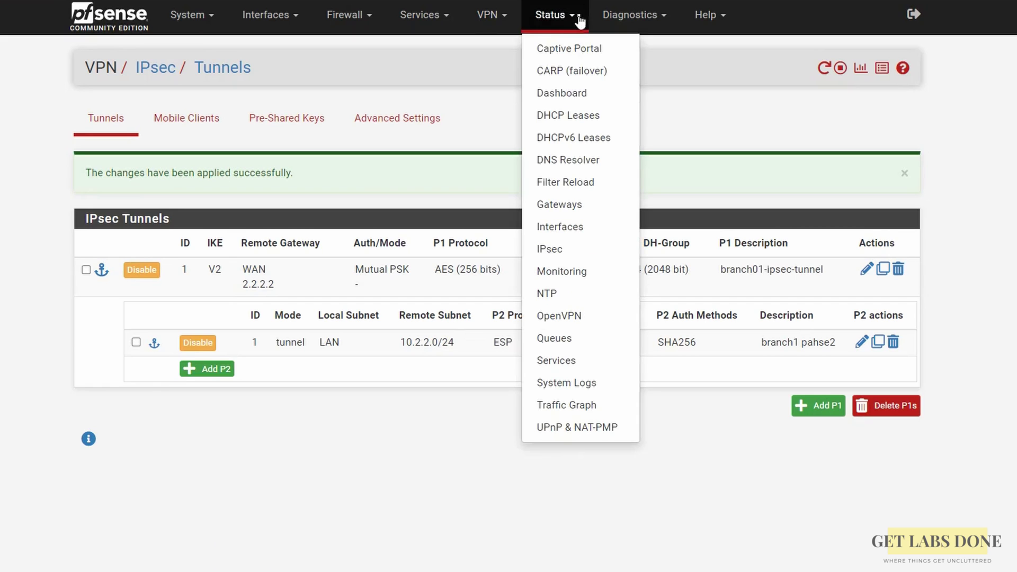
left_click(566, 247)
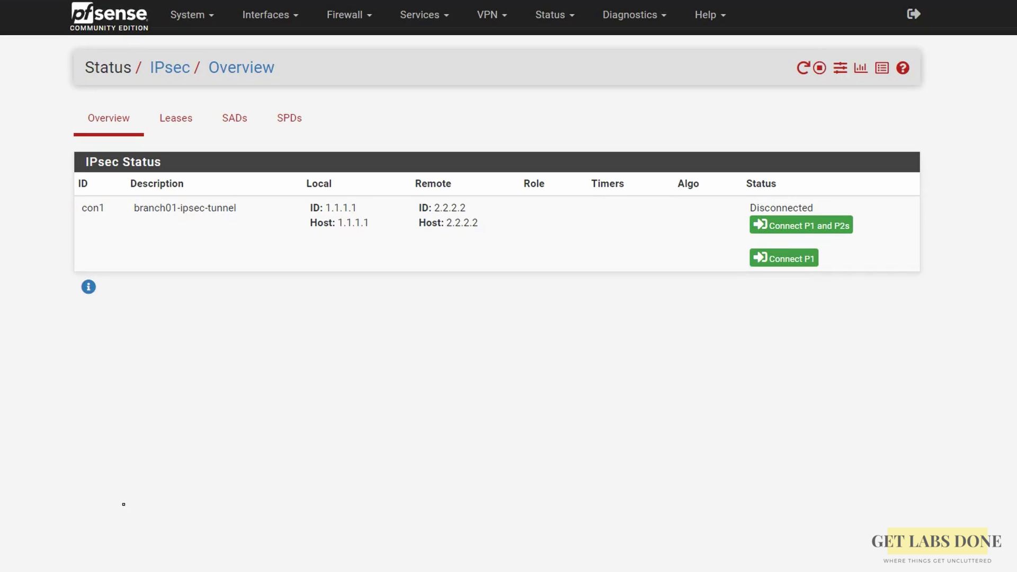
left_click(366, 23)
Start a new IPsec interface rule matching any protocol from source network 10.2.2.0/24.
left_click(342, 94)
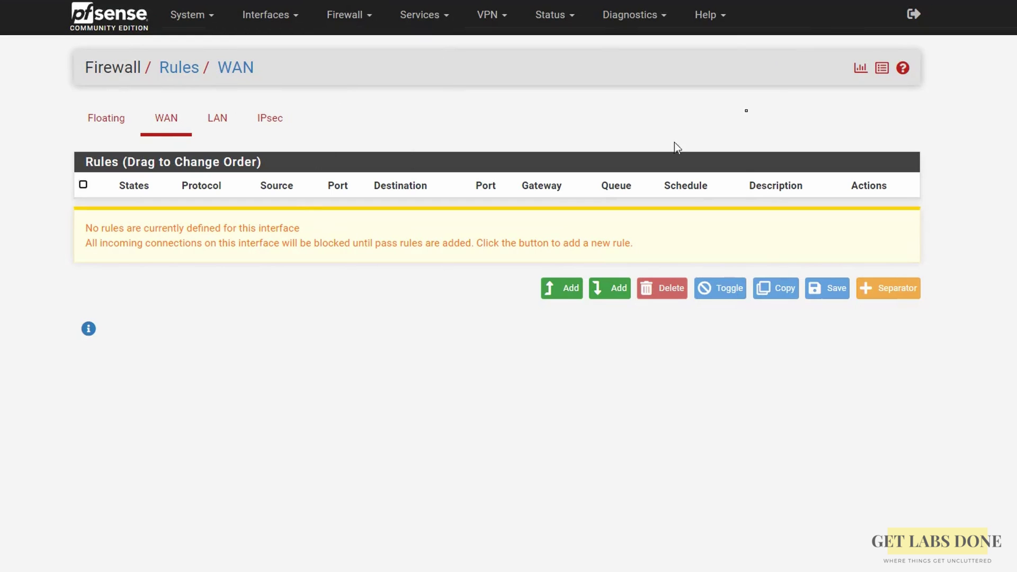
left_click(289, 127)
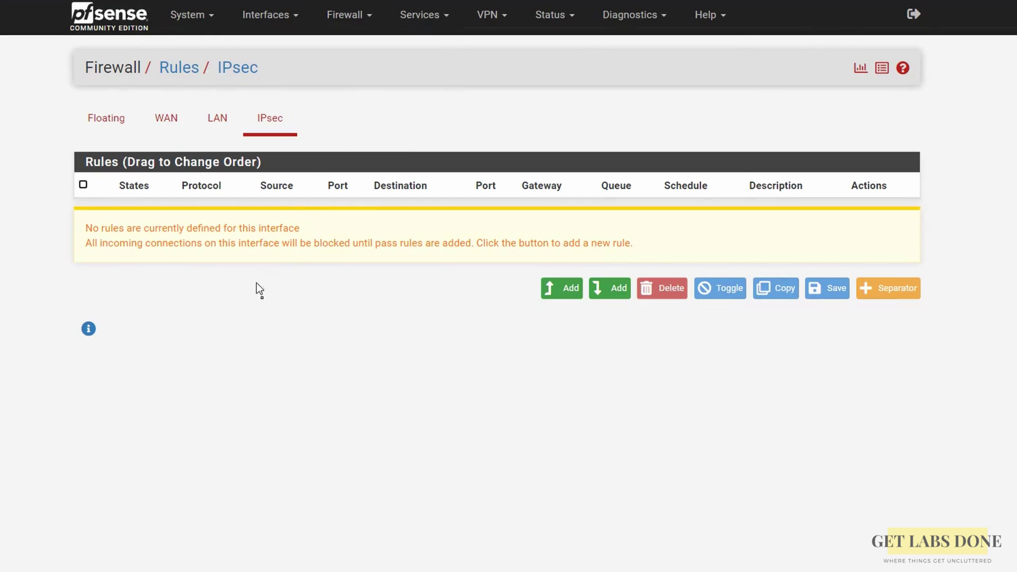
left_click(561, 289)
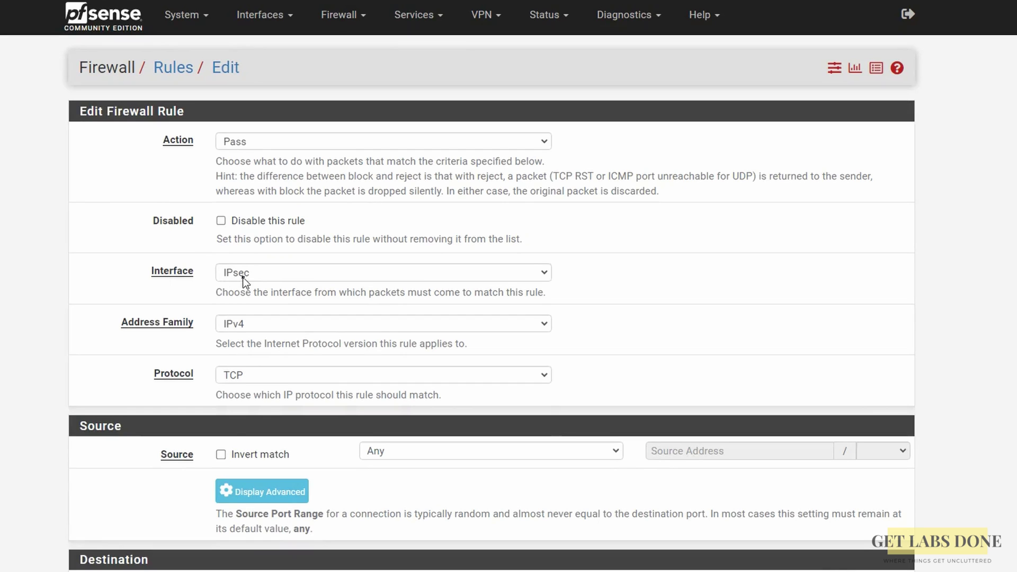
left_click(256, 377)
left_click(232, 388)
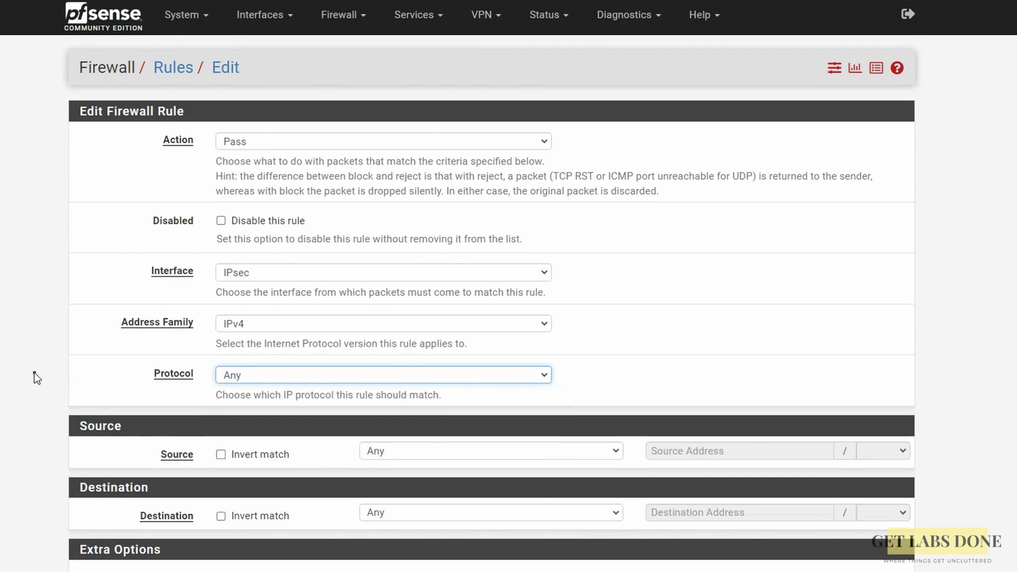
scroll(477, 389, "down", 1)
left_click(476, 384)
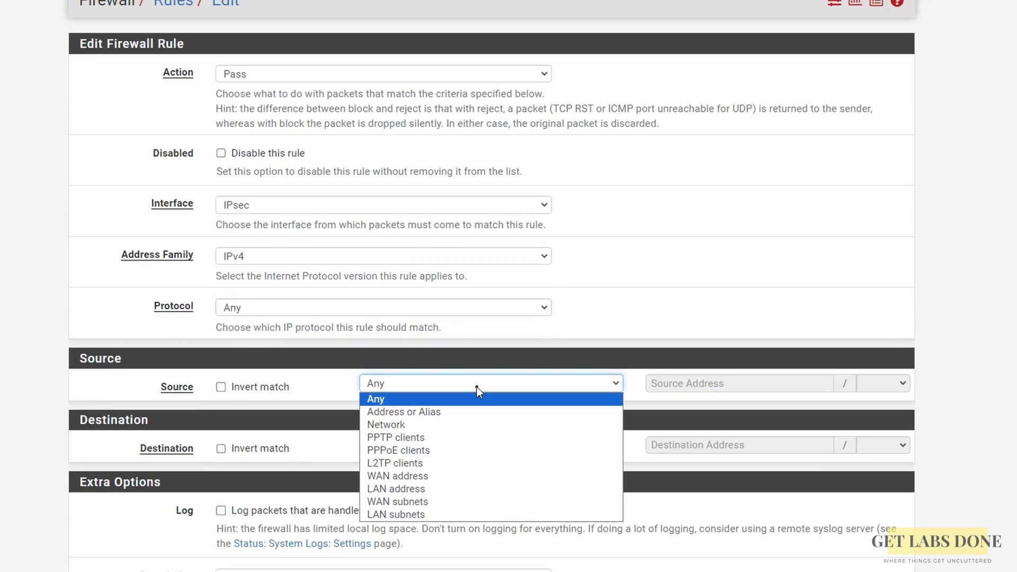
left_click(418, 424)
left_click(681, 383)
type("10.2.20")
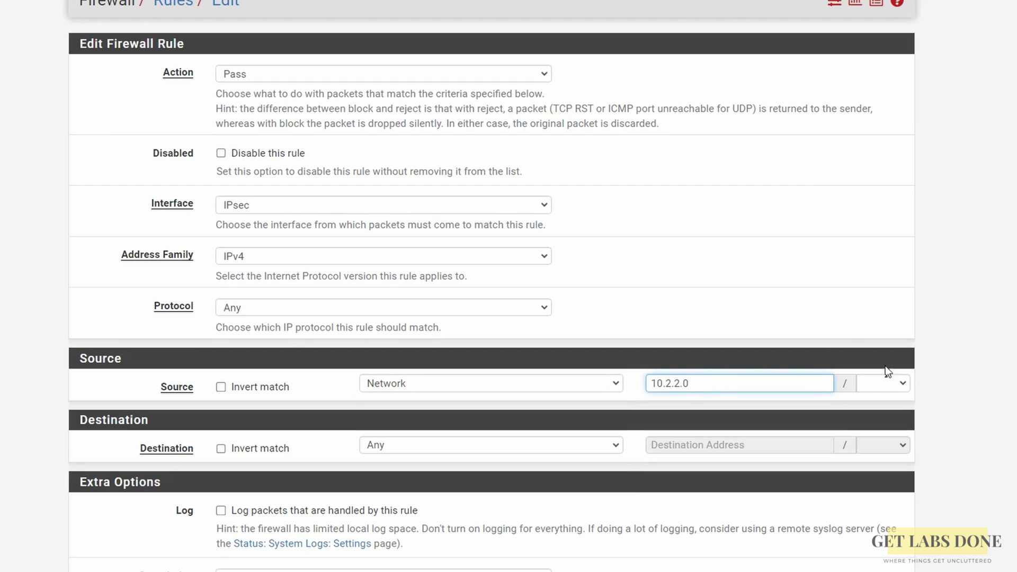
left_click(886, 383)
left_click(875, 226)
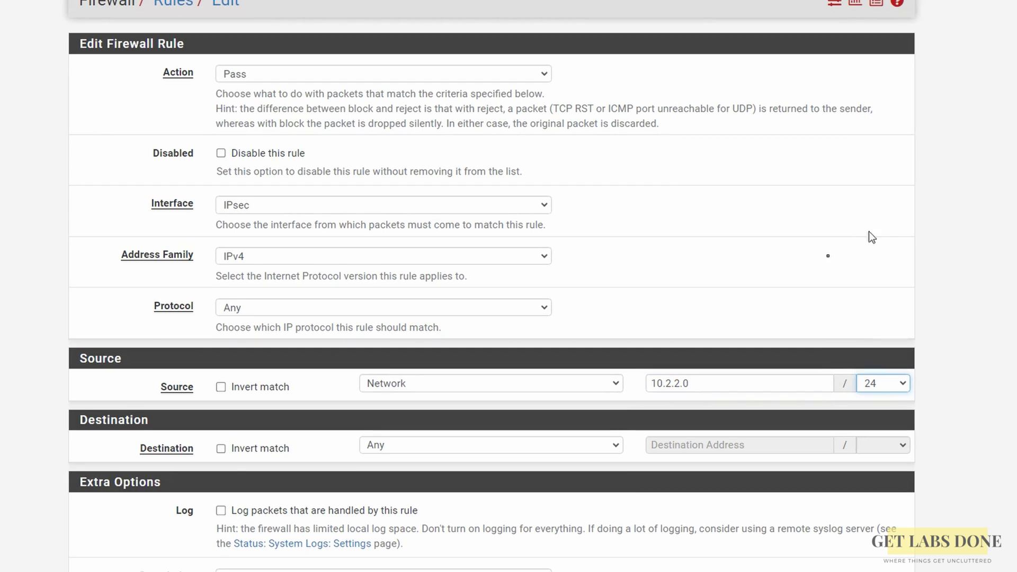
Set the rule's destination to LAN subnets with packet logging, then save and apply it.
left_click(386, 448)
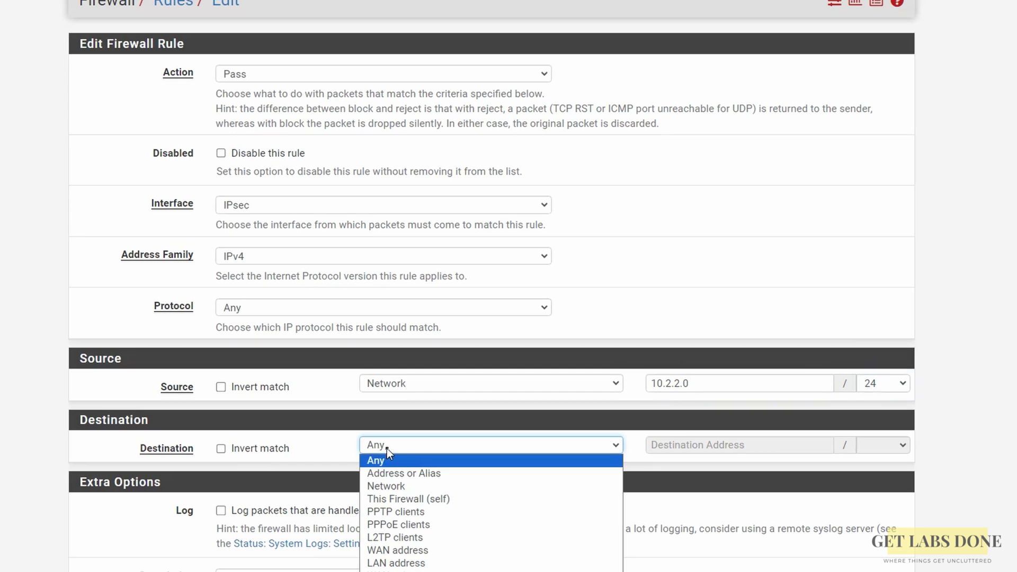
scroll(387, 448, "down", 2)
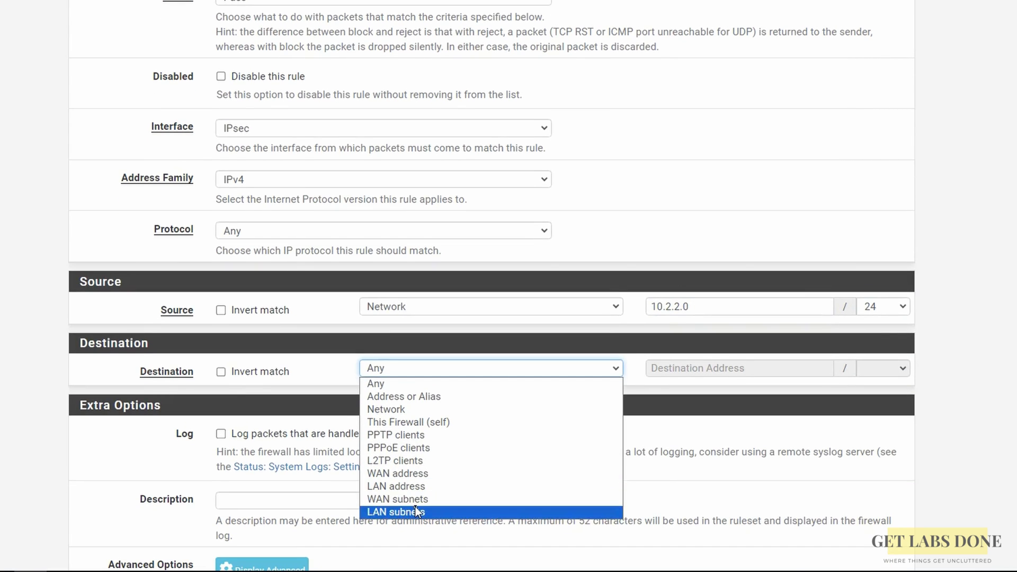
left_click(415, 508)
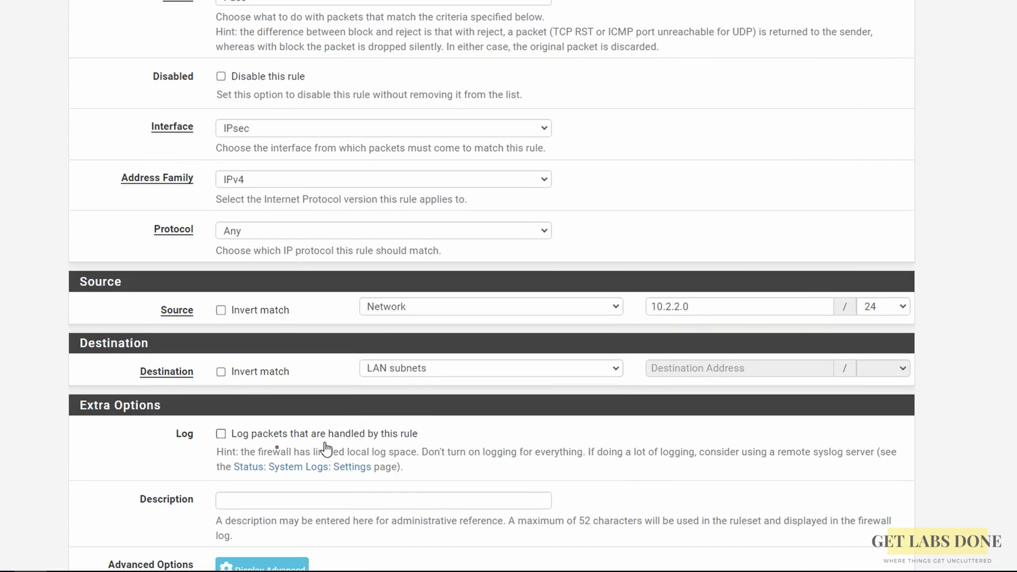
left_click(222, 435)
scroll(288, 443, "down", 3)
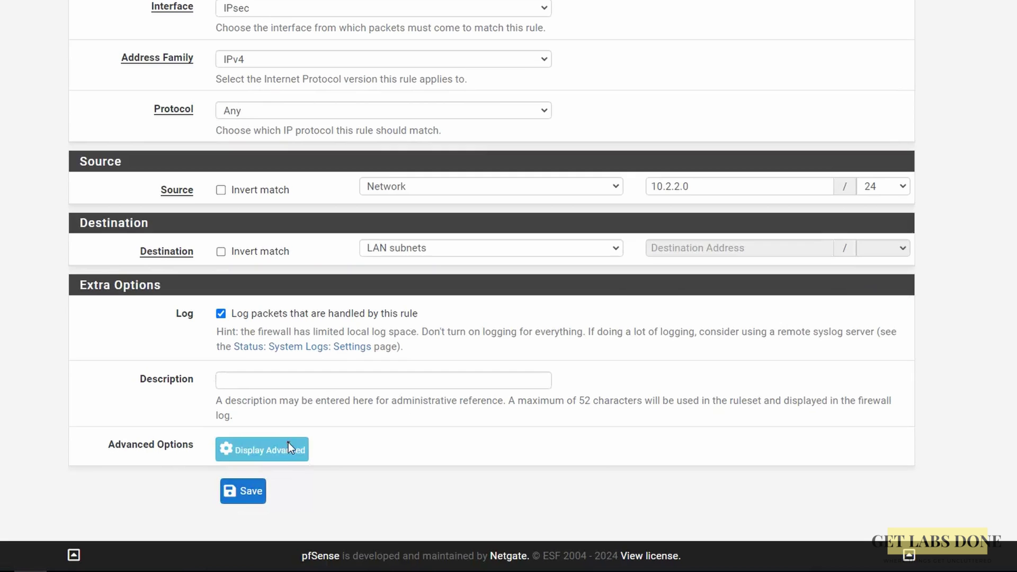
left_click(241, 490)
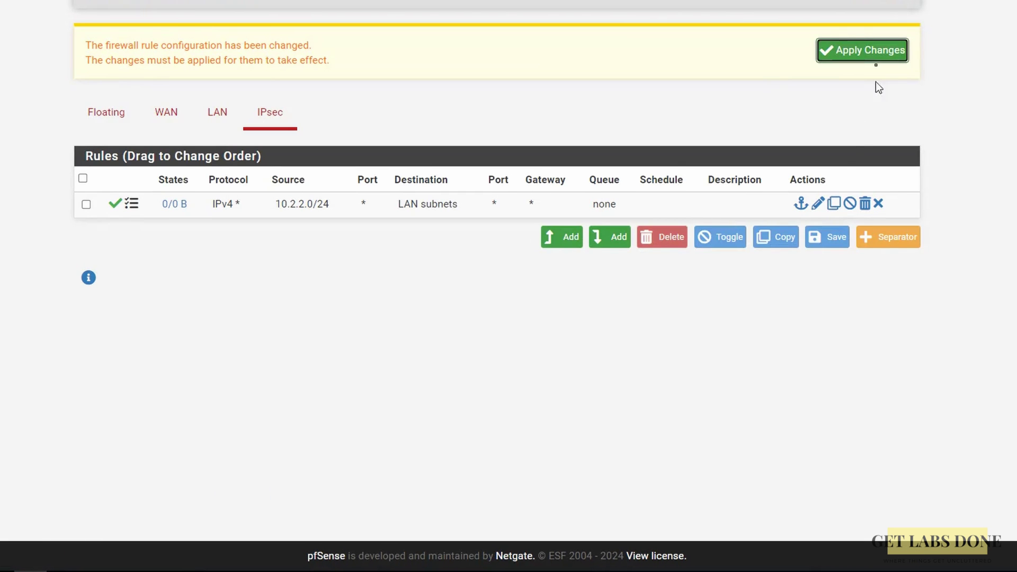
left_click(871, 57)
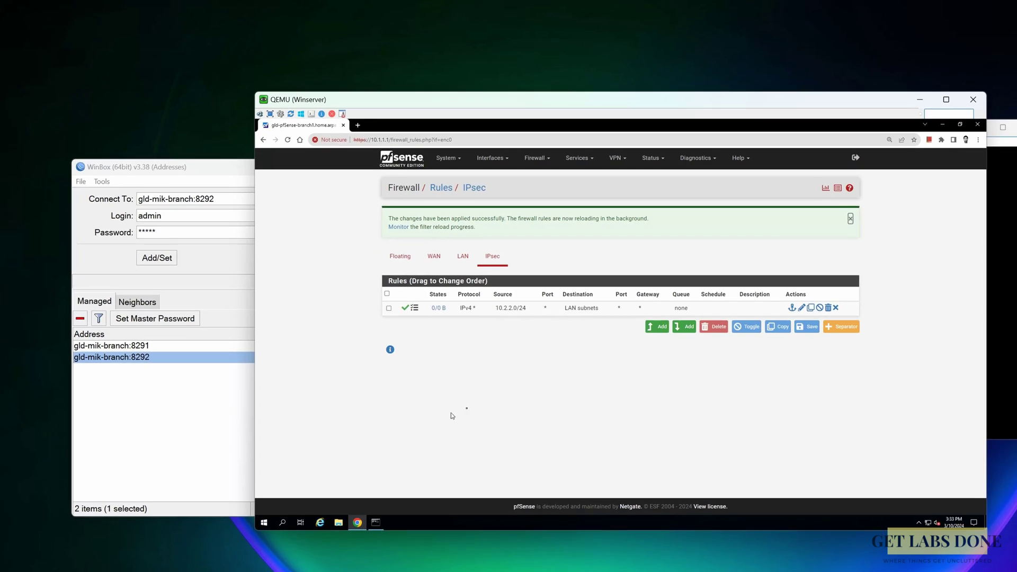
Connect WinBox to the gld-mik-branch:8292 router and open its IP > IPsec window.
left_click(945, 159)
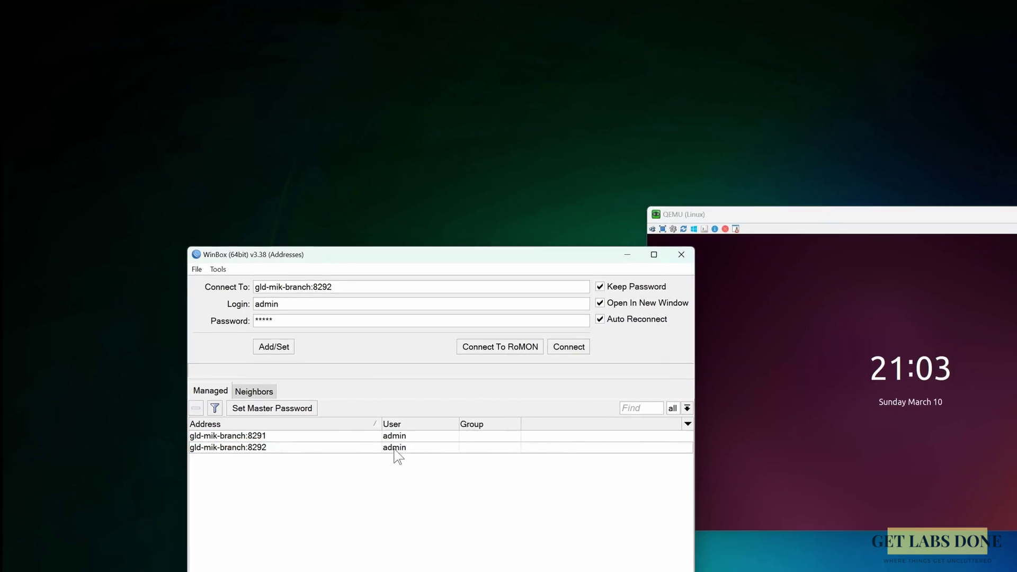
double_click(394, 447)
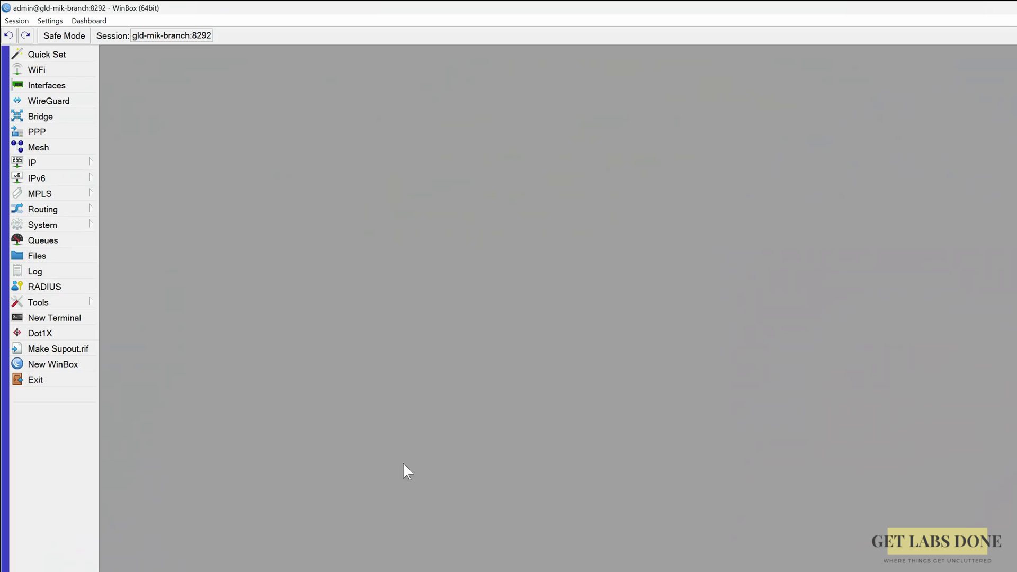
left_click(79, 162)
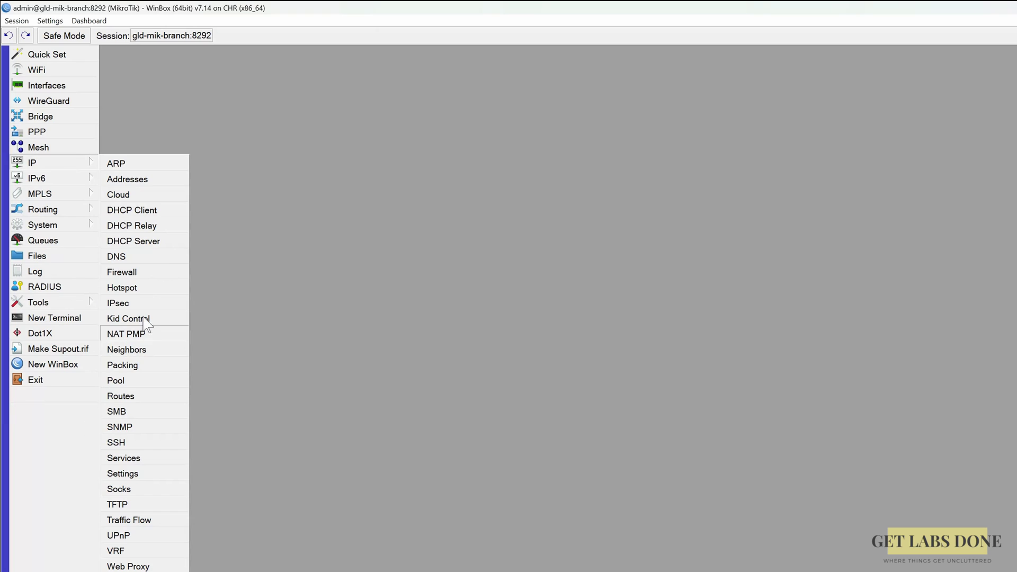
left_click(121, 302)
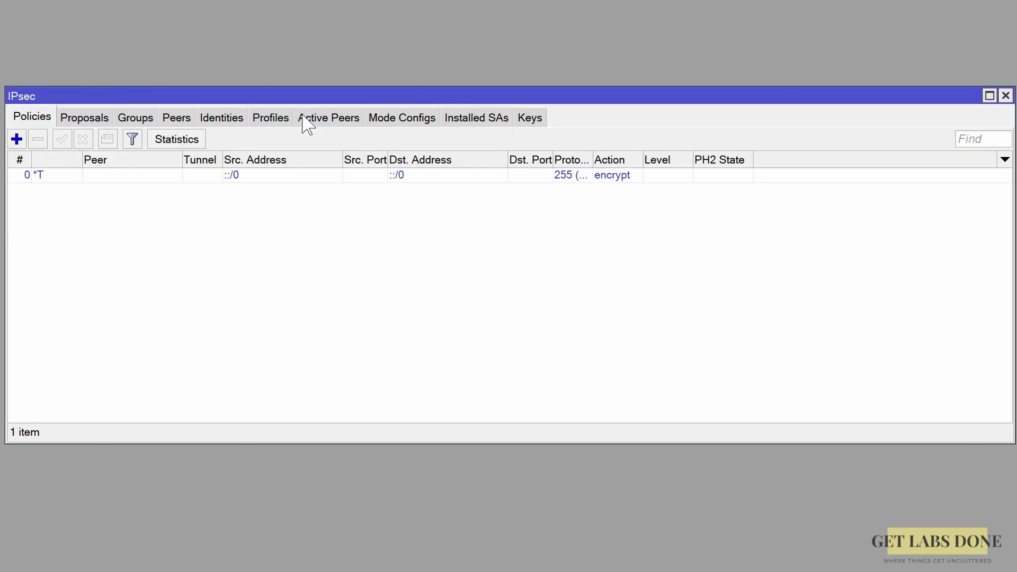
Create a new IPsec profile named branch02-profile1 with sha256 as the hash algorithm.
left_click(271, 119)
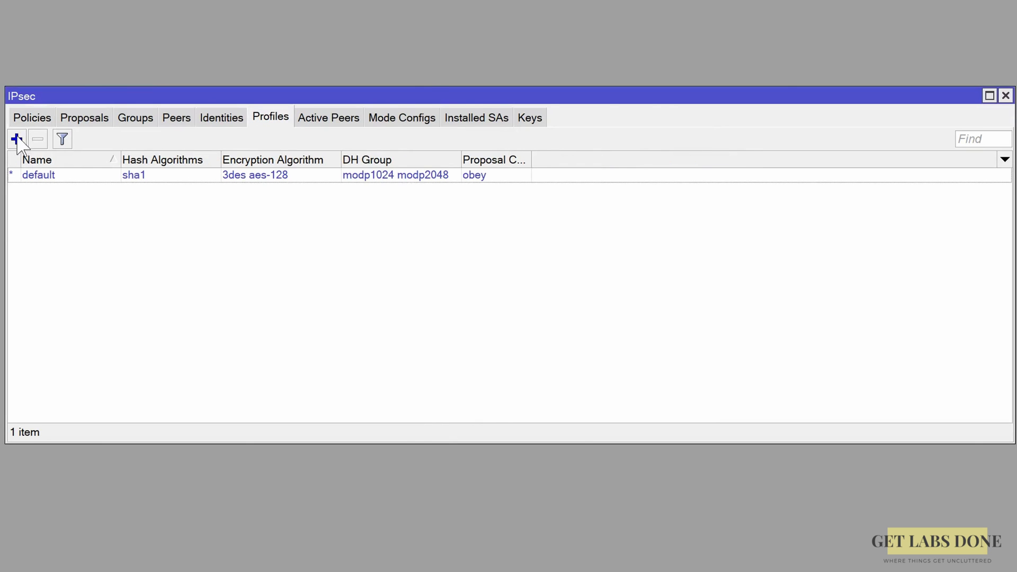
left_click(17, 139)
key("Home")
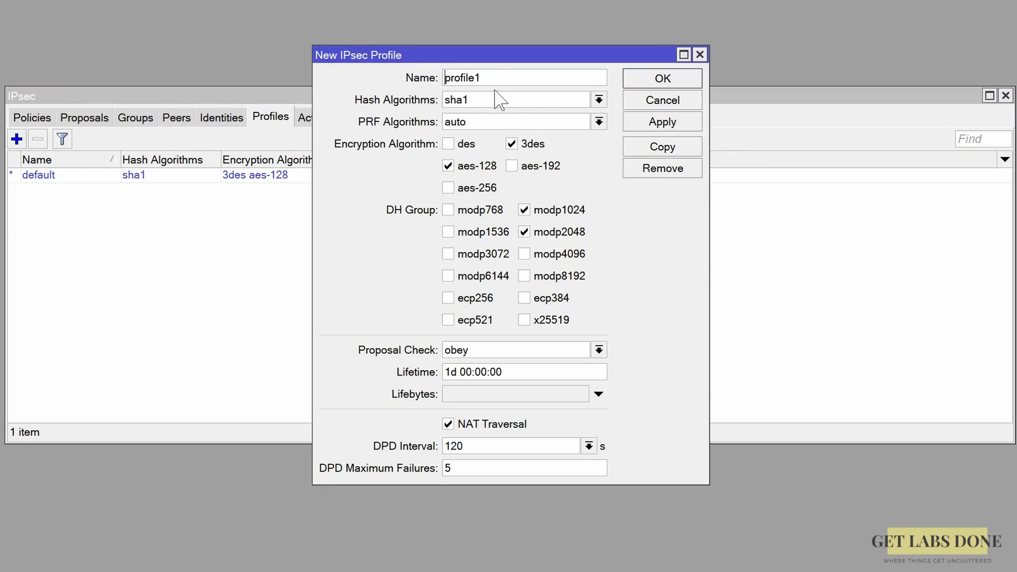
type("branch02-")
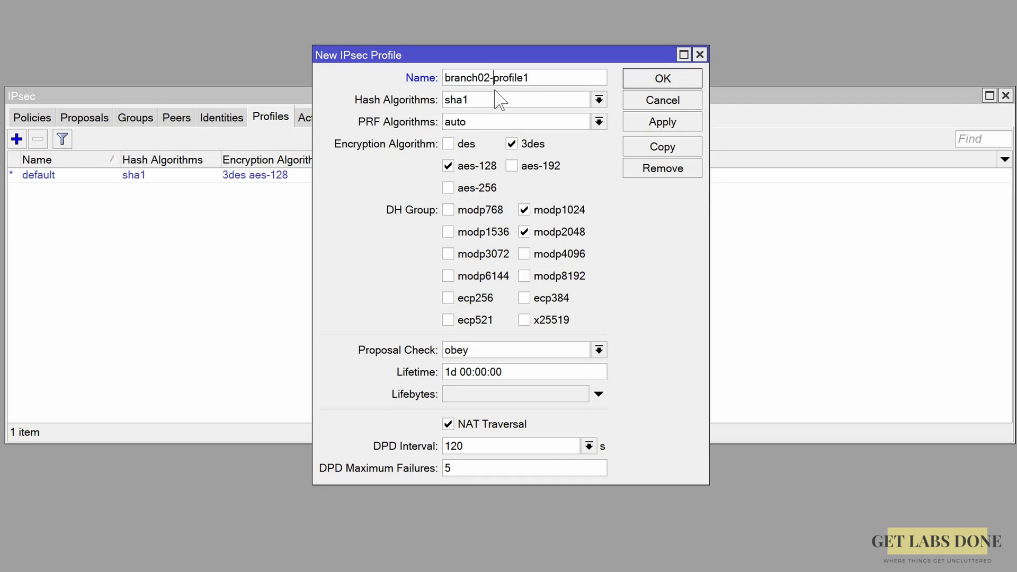
left_click(498, 100)
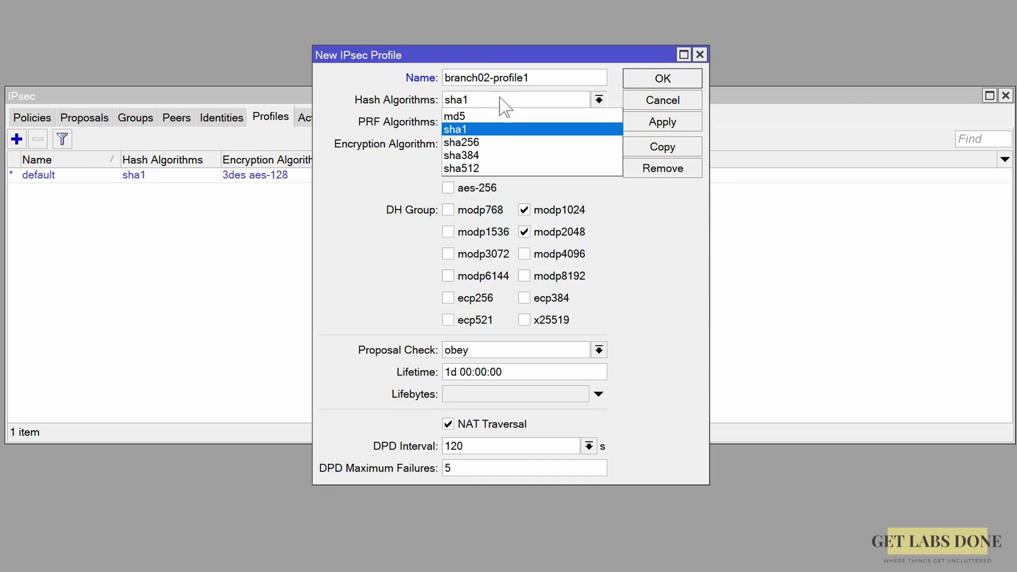
left_click(493, 142)
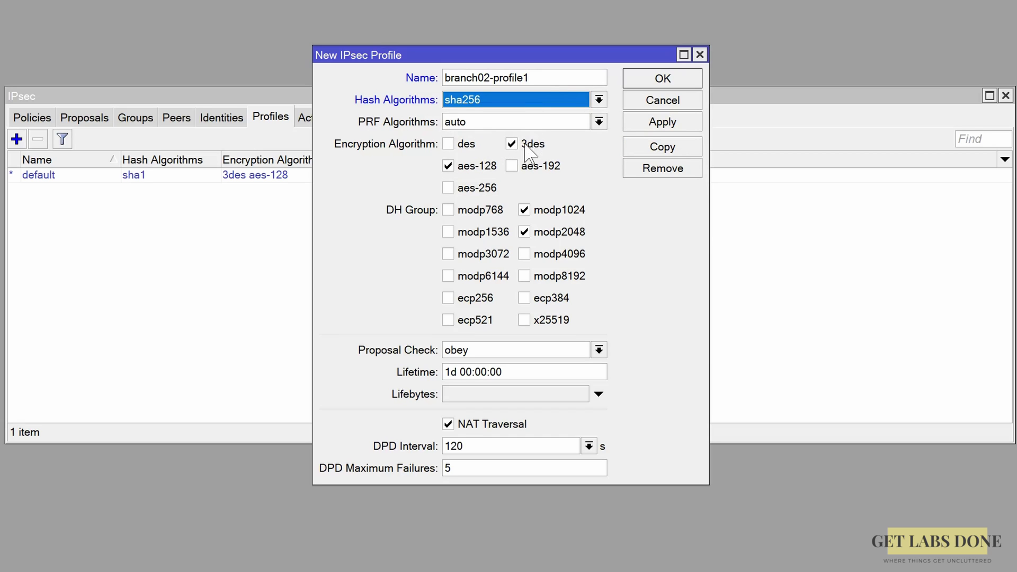
Limit the profile to aes-256 and DH group modp2048, disable NAT Traversal, and save.
left_click(527, 148)
left_click(477, 166)
left_click(479, 188)
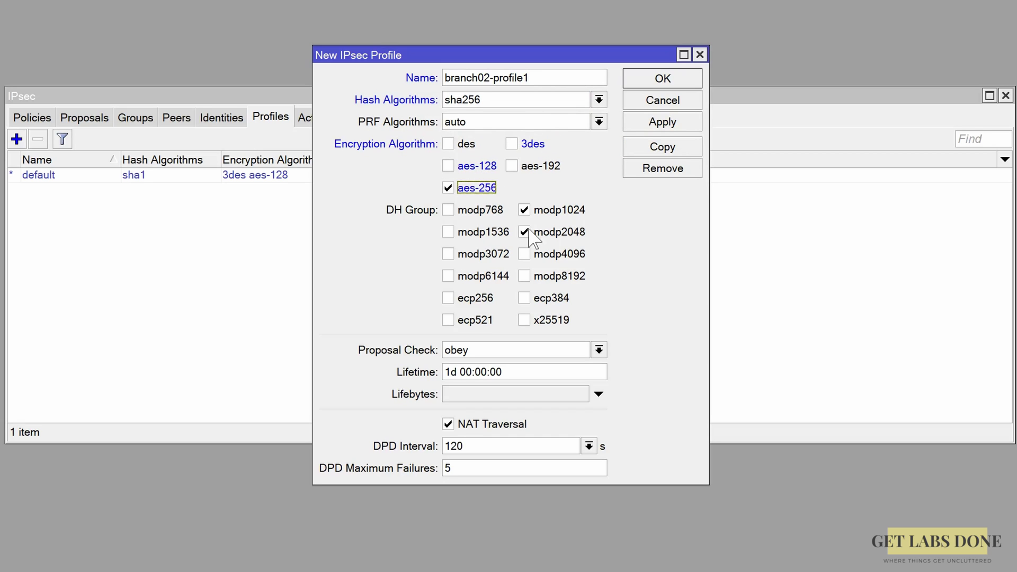
left_click(524, 232)
left_click(524, 209)
left_click(483, 233)
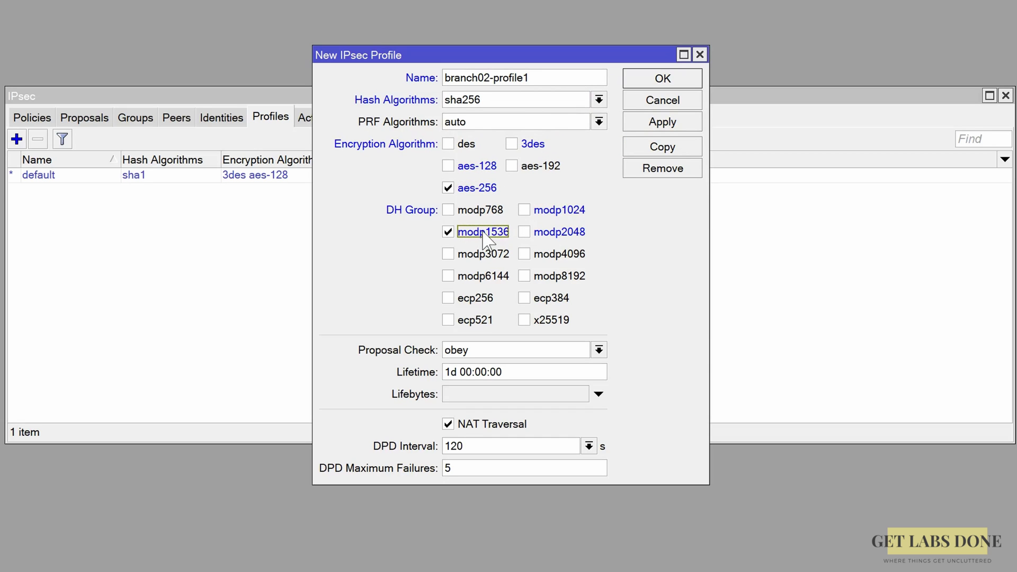
left_click(482, 233)
left_click(548, 233)
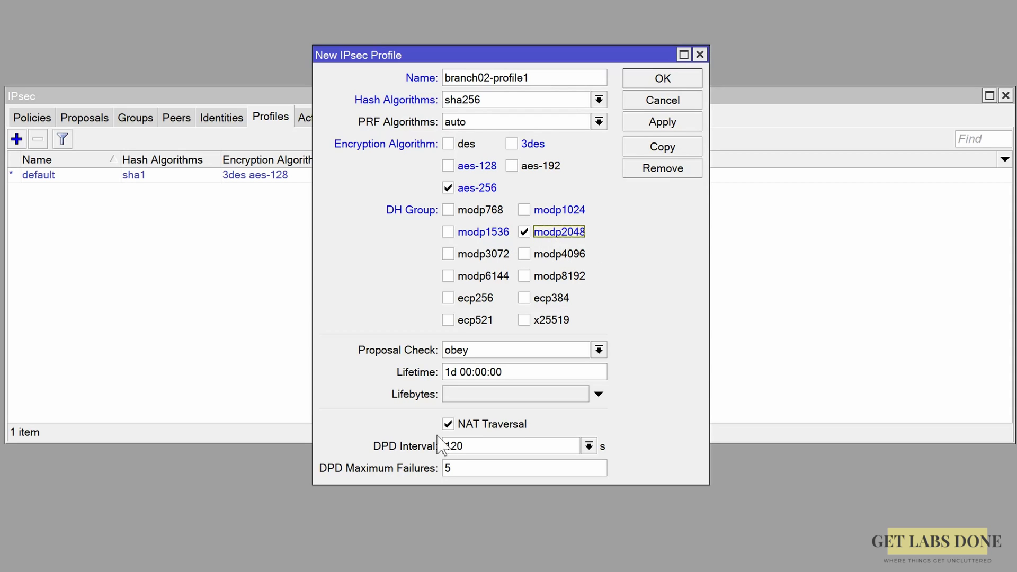
left_click(447, 422)
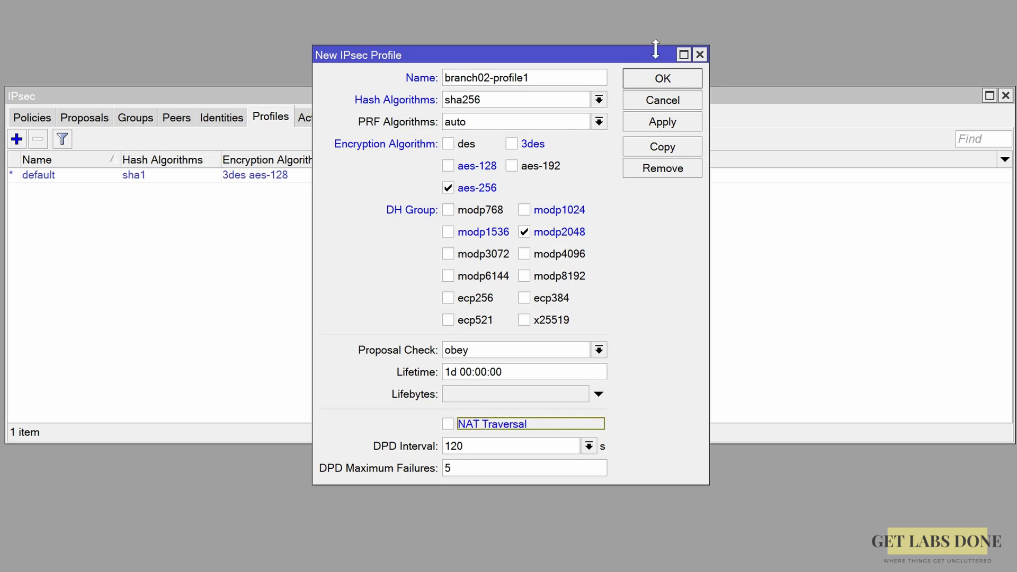
left_click(666, 79)
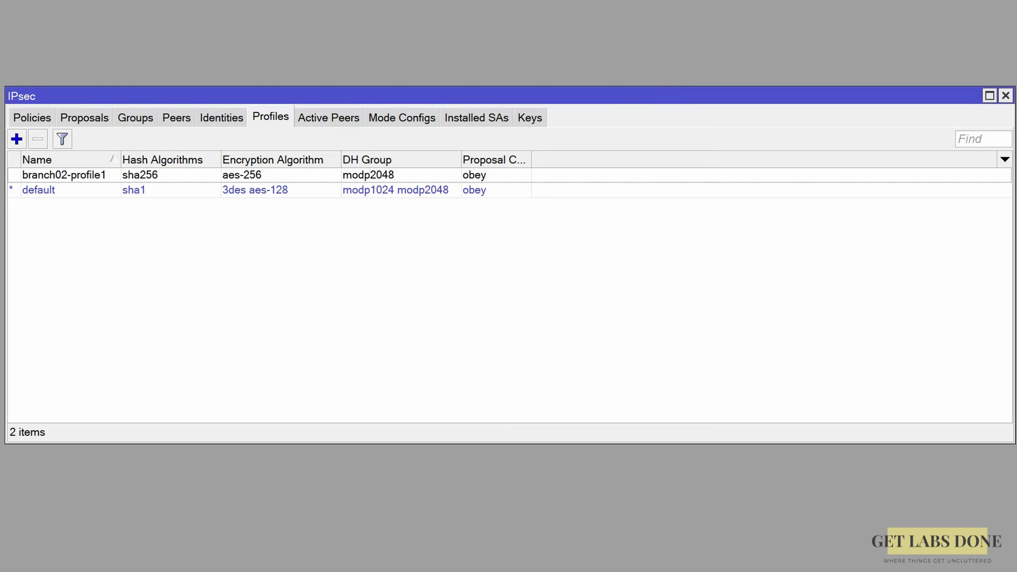
Create peer branch2-peer1 with address 1.1.1.1, profile branch02-profile1 and exchange mode IKE2.
left_click(173, 120)
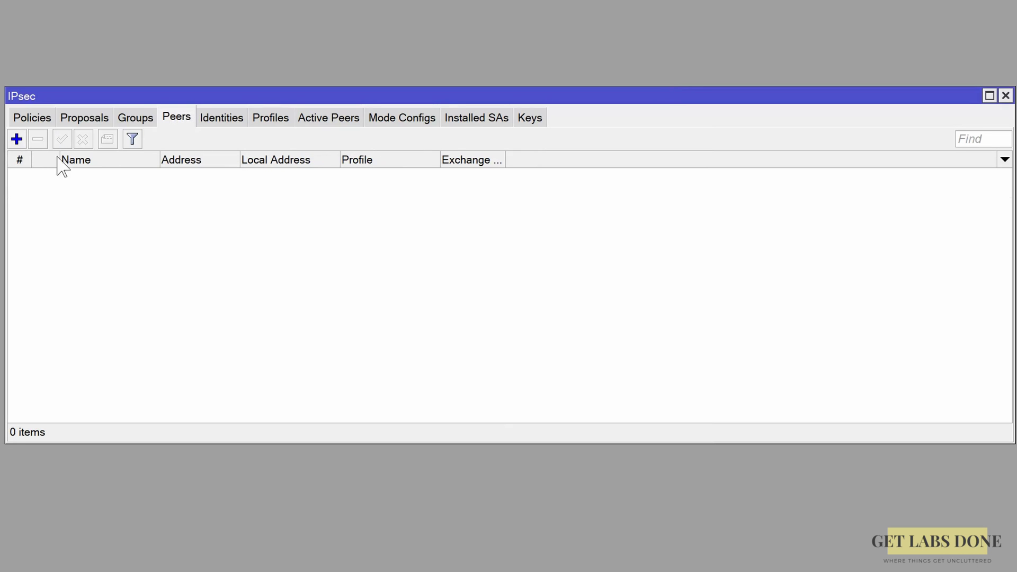
left_click(16, 138)
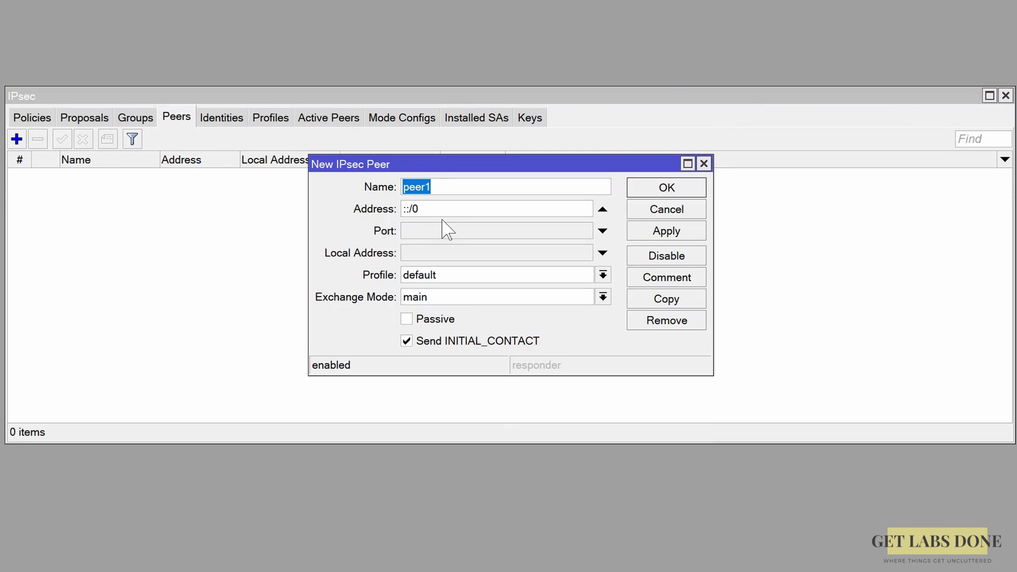
key("Home")
type("branch2-")
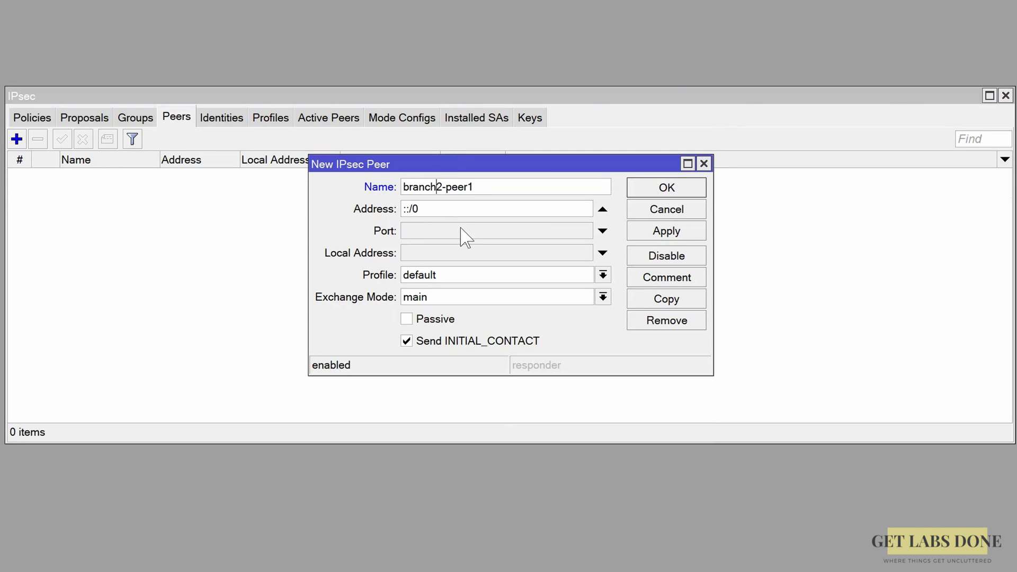
left_click_drag(459, 212, 388, 207)
type("1.1.1.1")
left_click(430, 275)
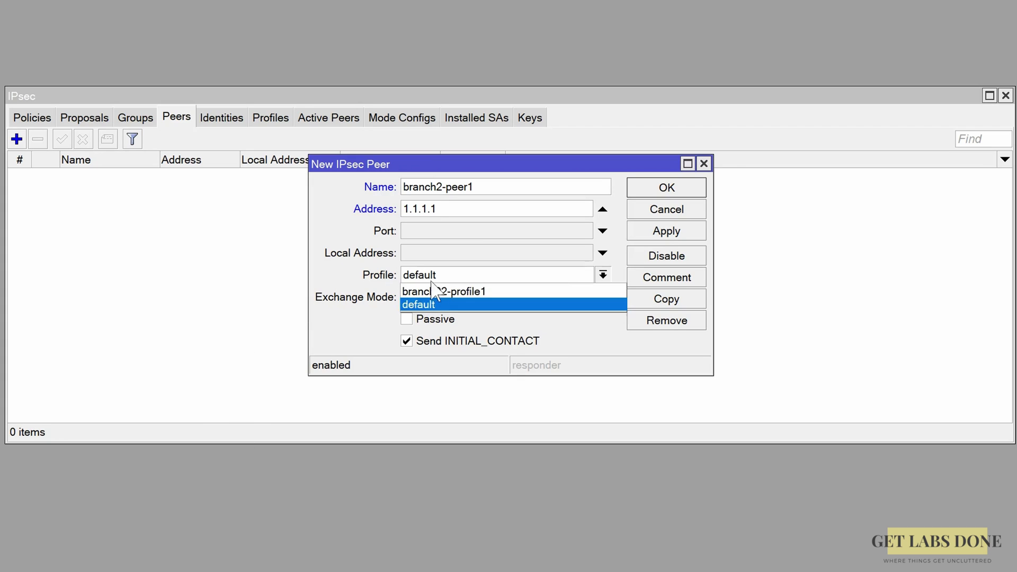
left_click(455, 291)
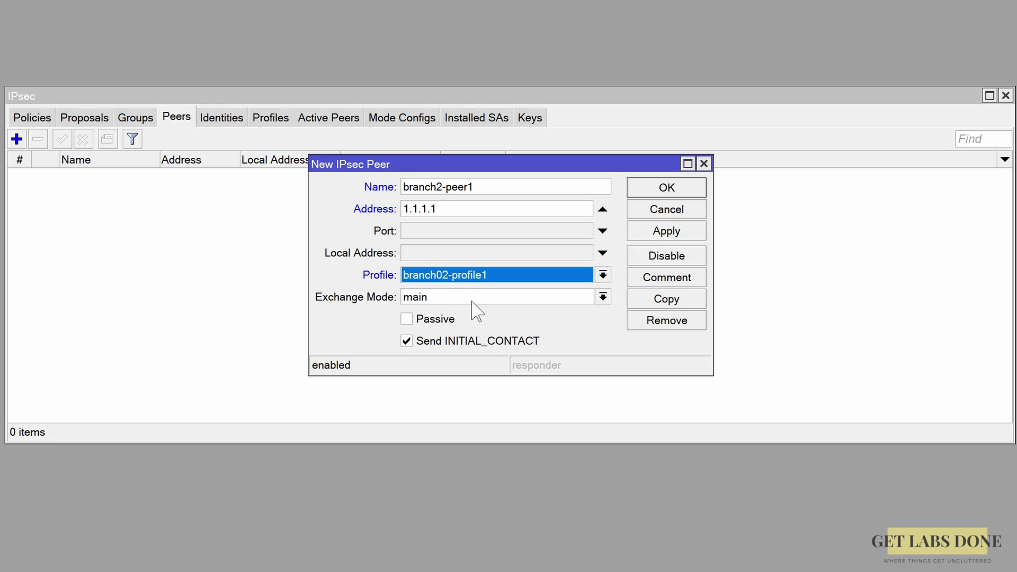
left_click(442, 296)
left_click(444, 312)
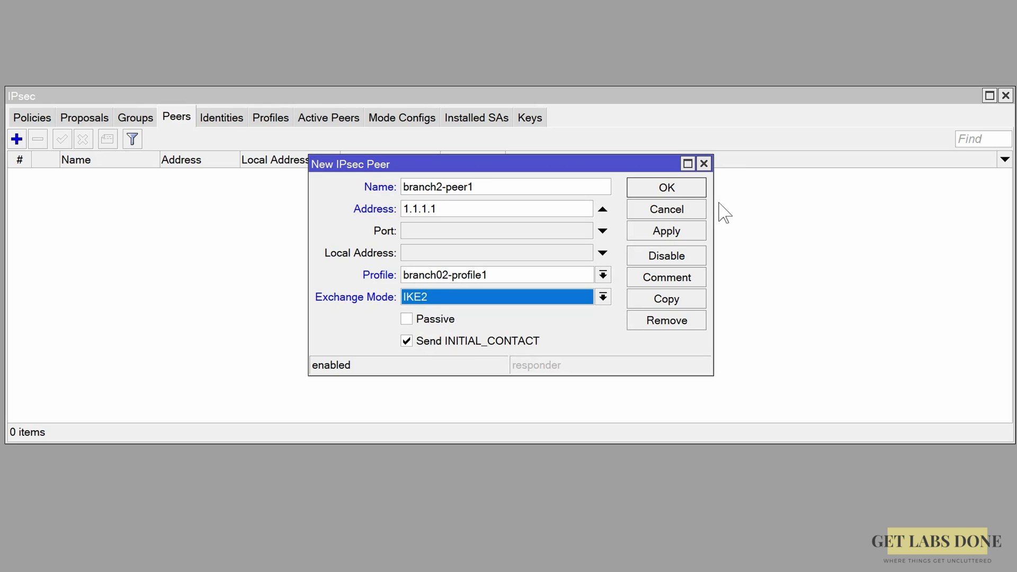
left_click(688, 194)
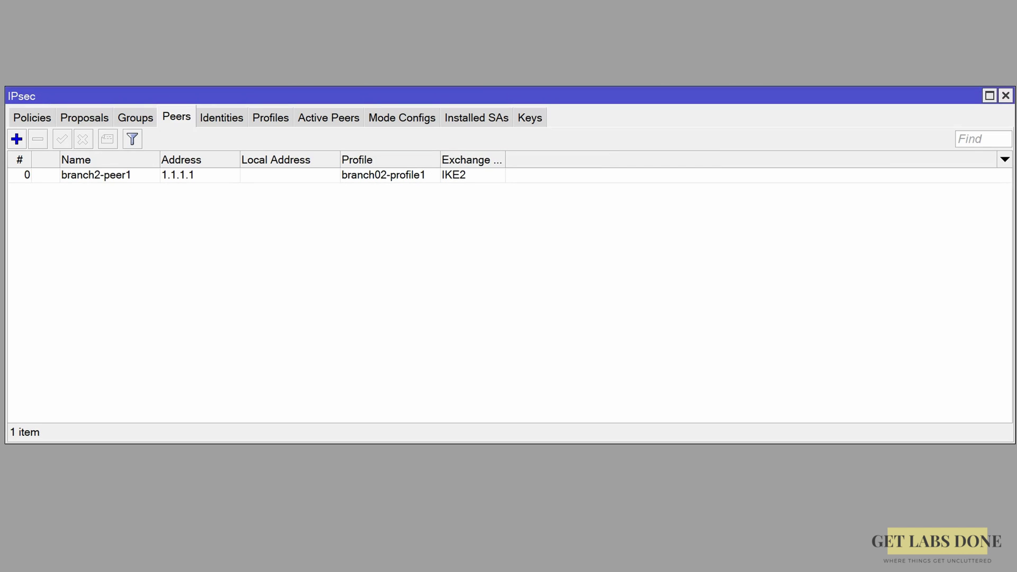
Save a pre shared key identity for branch2-peer1 with the shared secret, then show Proposals.
left_click(233, 123)
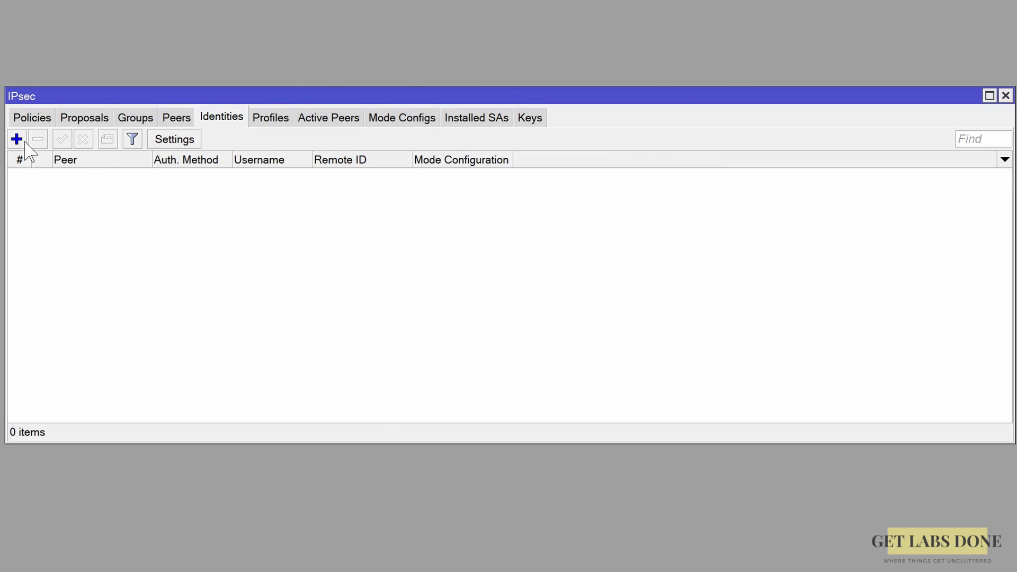
left_click(25, 142)
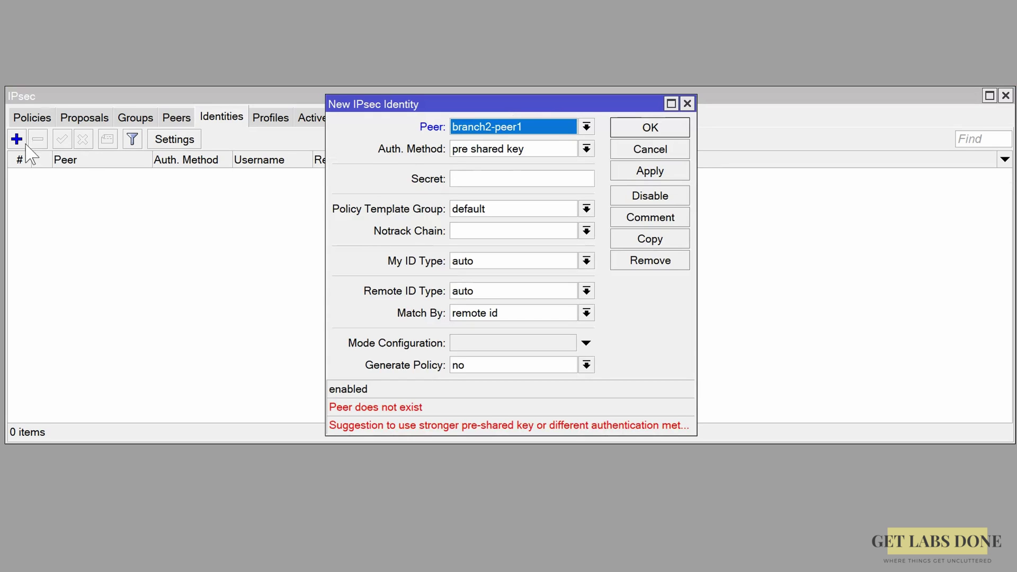
left_click(503, 151)
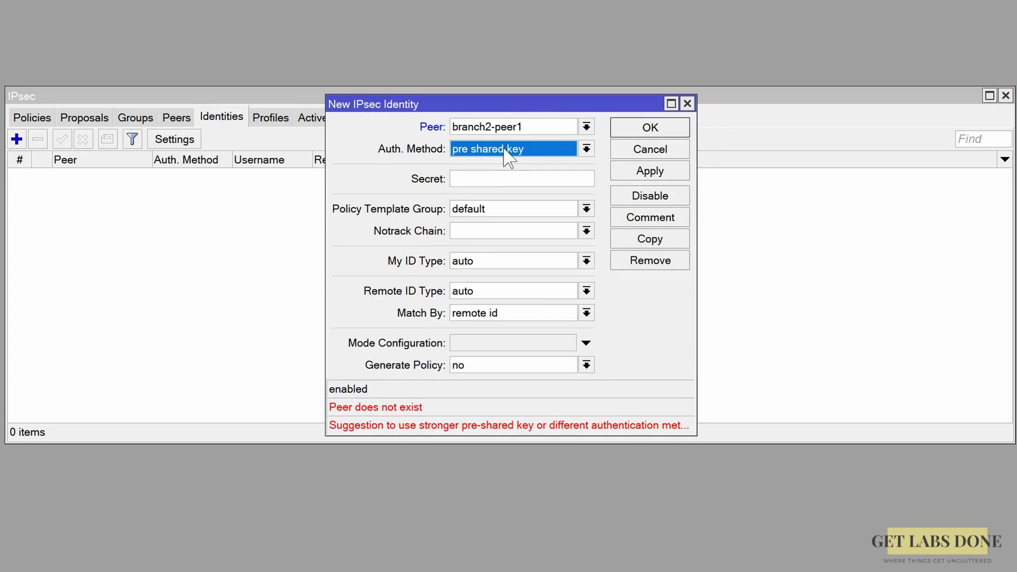
left_click(495, 178)
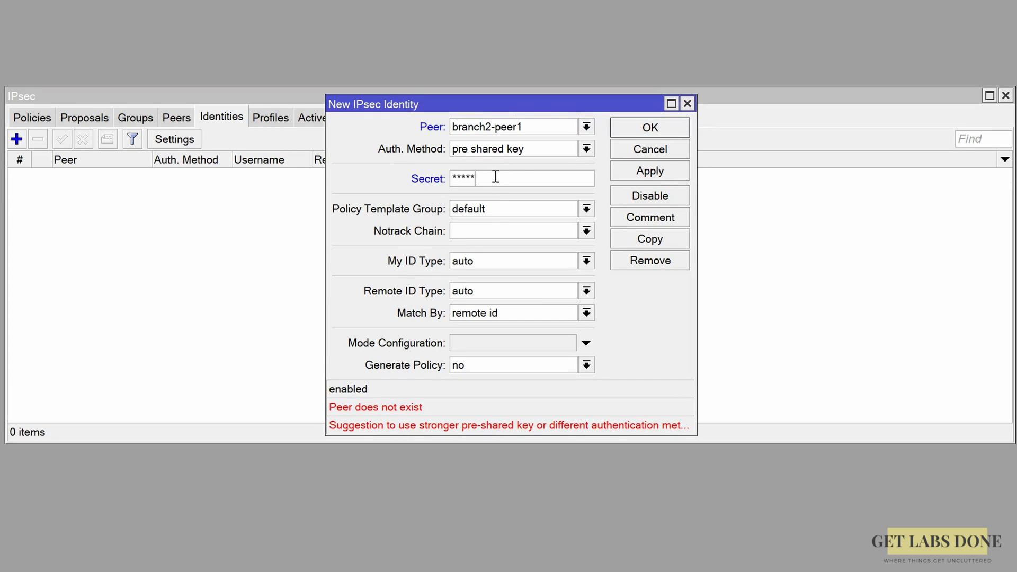
left_click(623, 132)
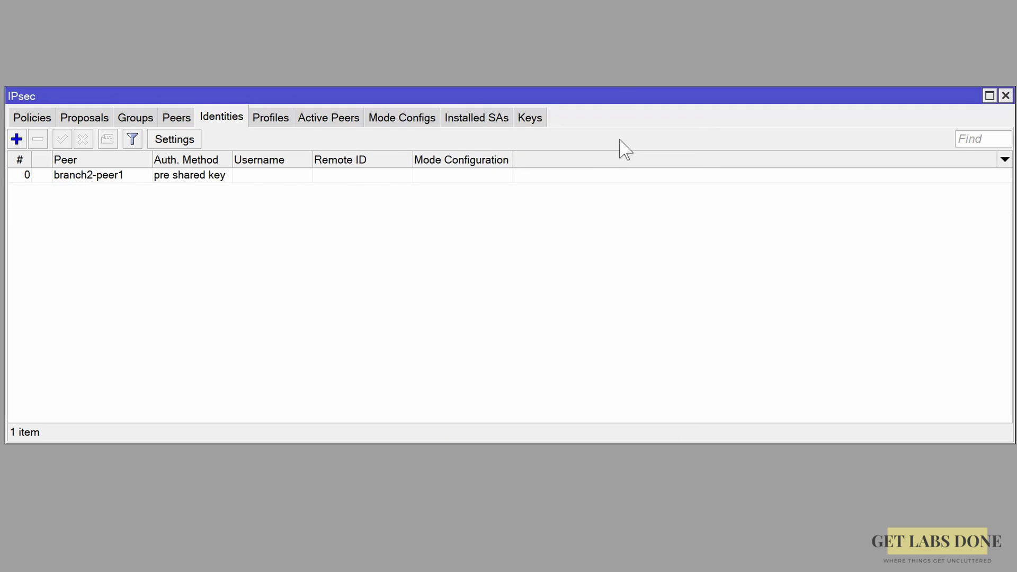
left_click(88, 120)
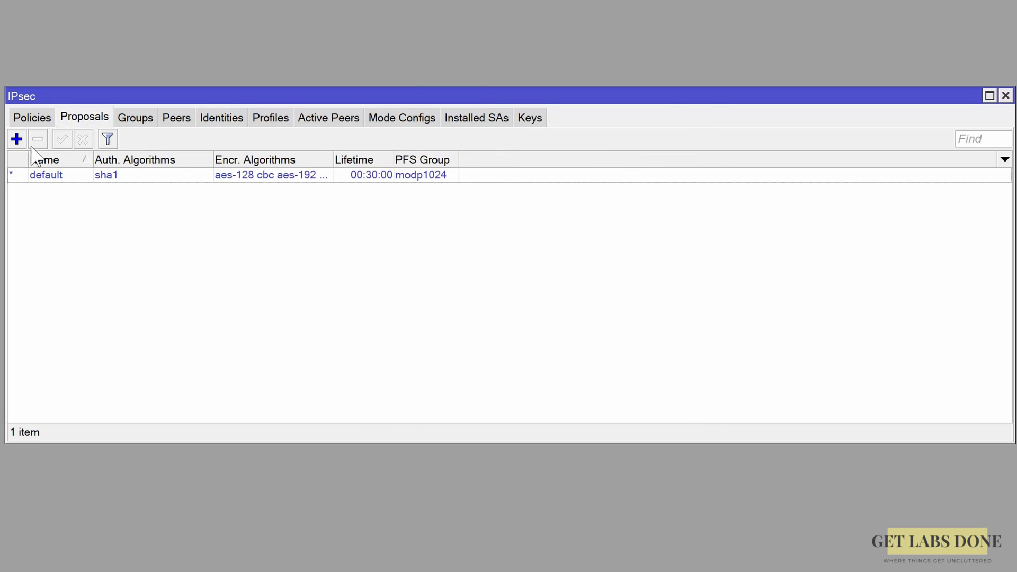
Create proposal branch1-proposal1 with sha256, aes-256 cbc only and PFS group modp2048.
left_click(17, 139)
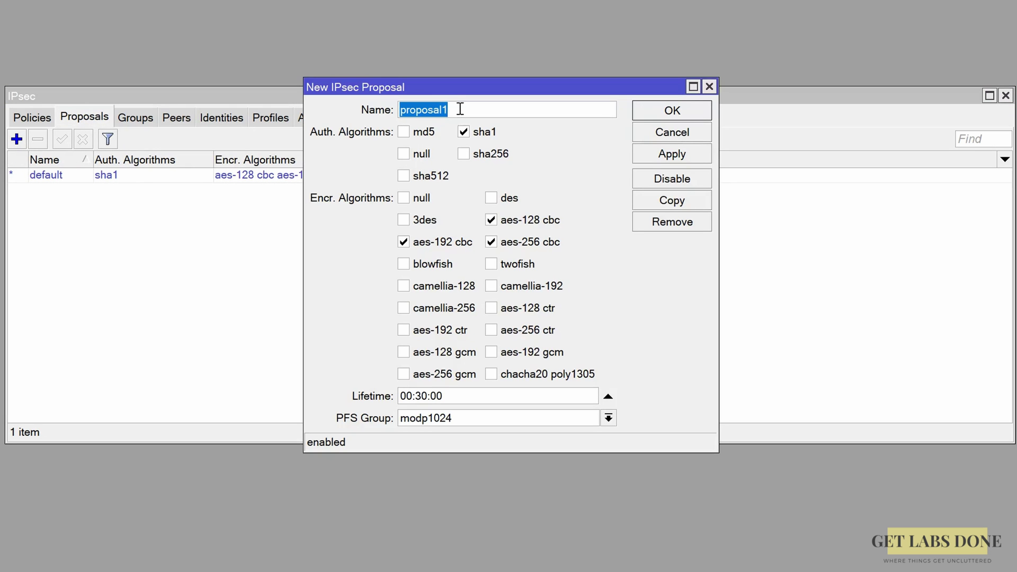
key("Home")
type("branch1-")
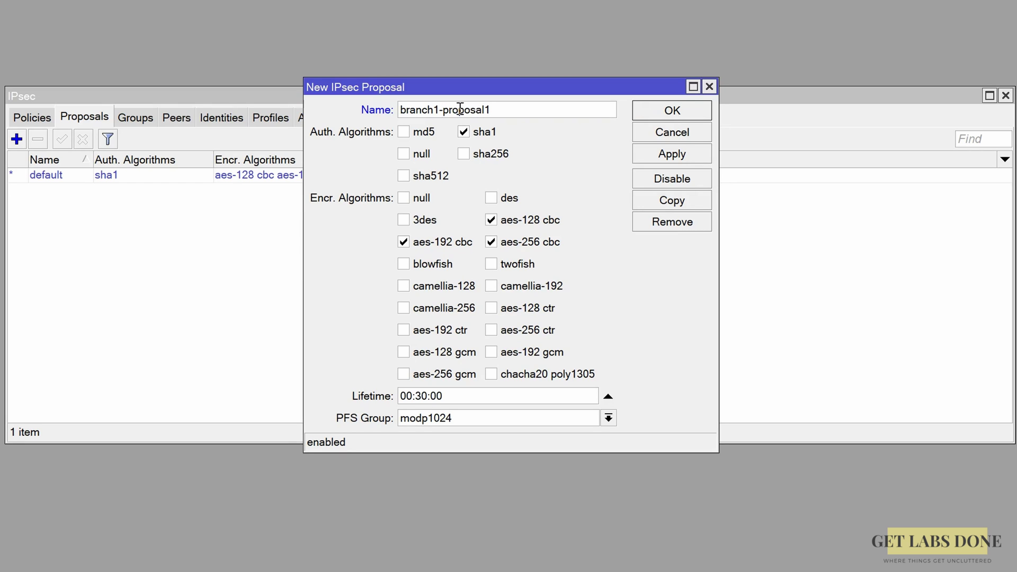
left_click(464, 132)
left_click(463, 153)
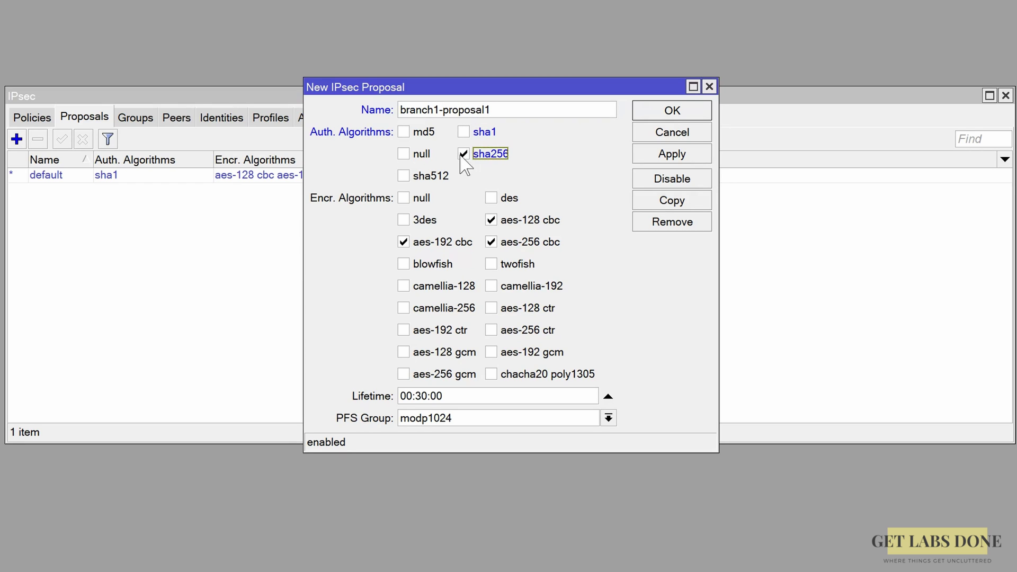
left_click(406, 243)
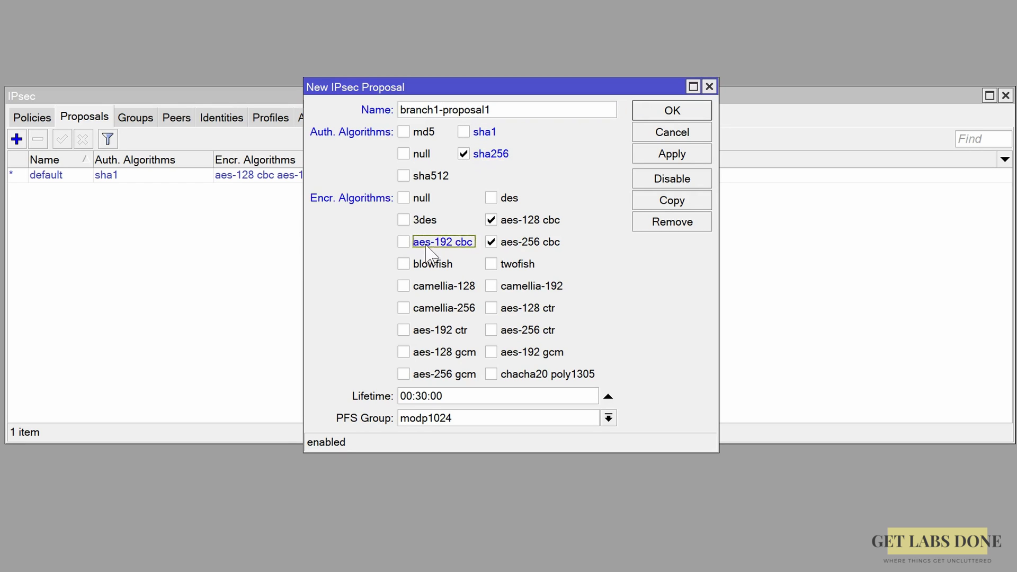
left_click(498, 219)
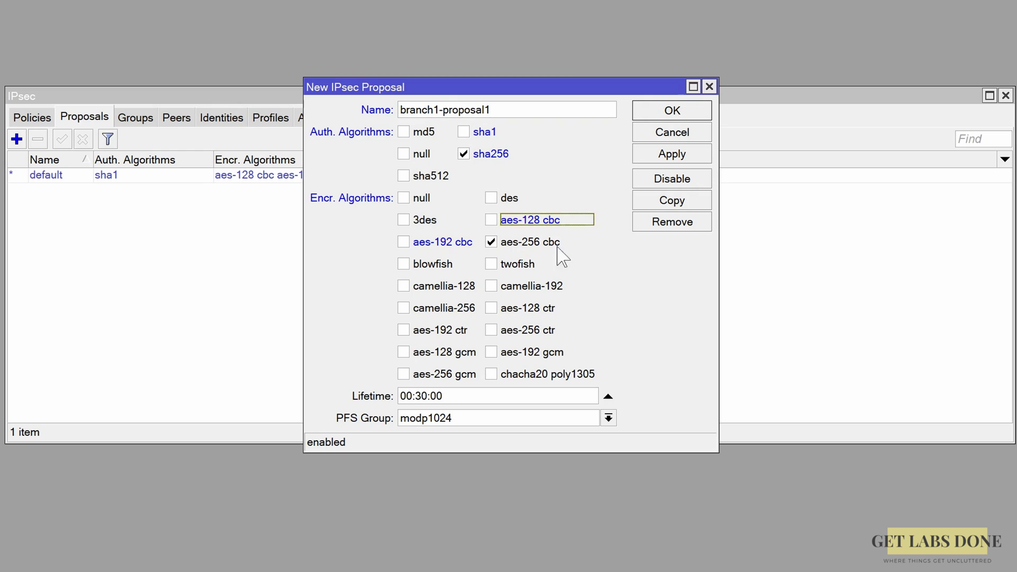
left_click(483, 421)
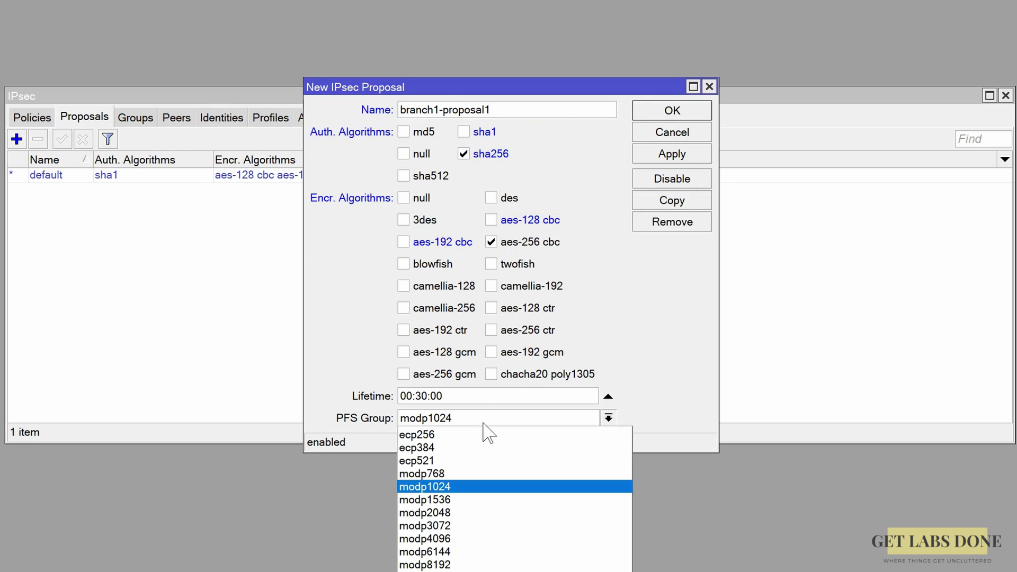
left_click(463, 512)
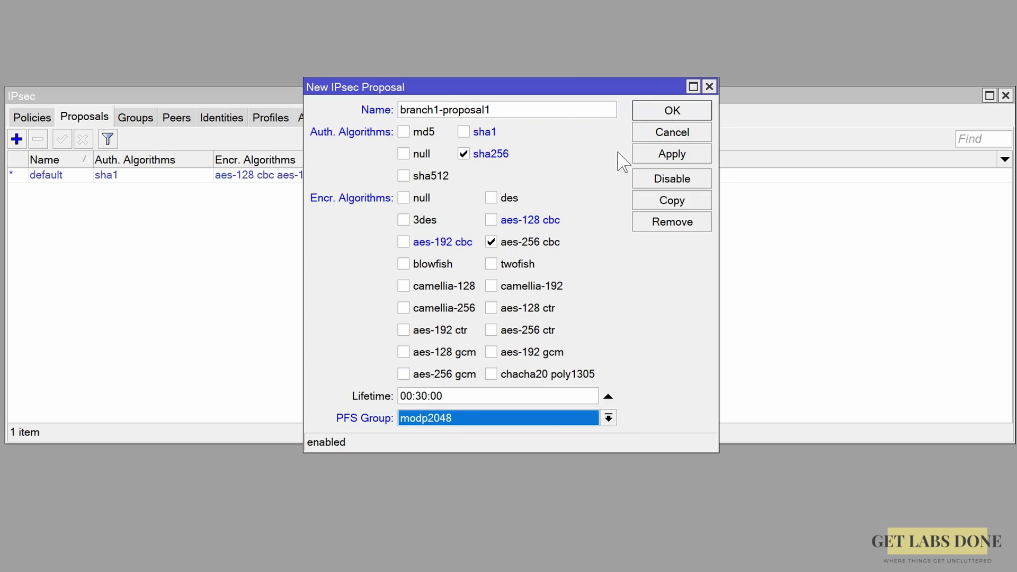
left_click(696, 113)
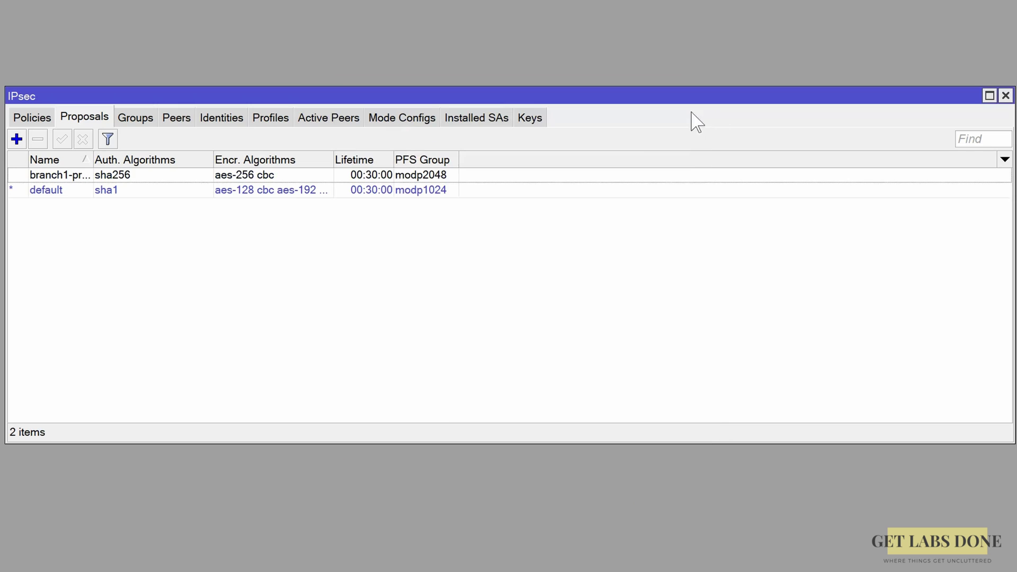
Start a tunnel policy for peer branch2-peer1 from 10.2.2.0/24 to 10.1.1.0/24.
left_click(30, 118)
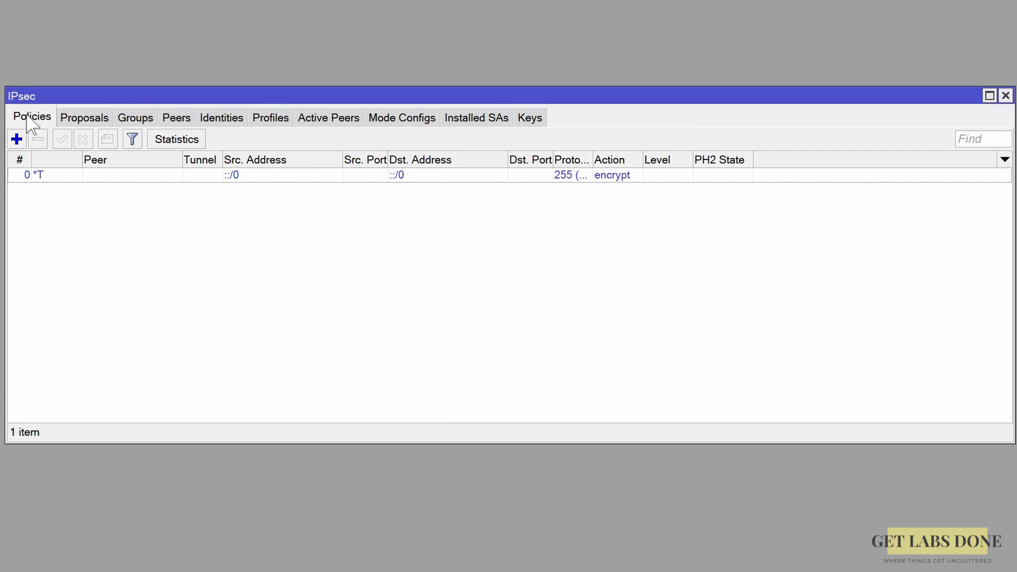
left_click(16, 138)
left_click(352, 169)
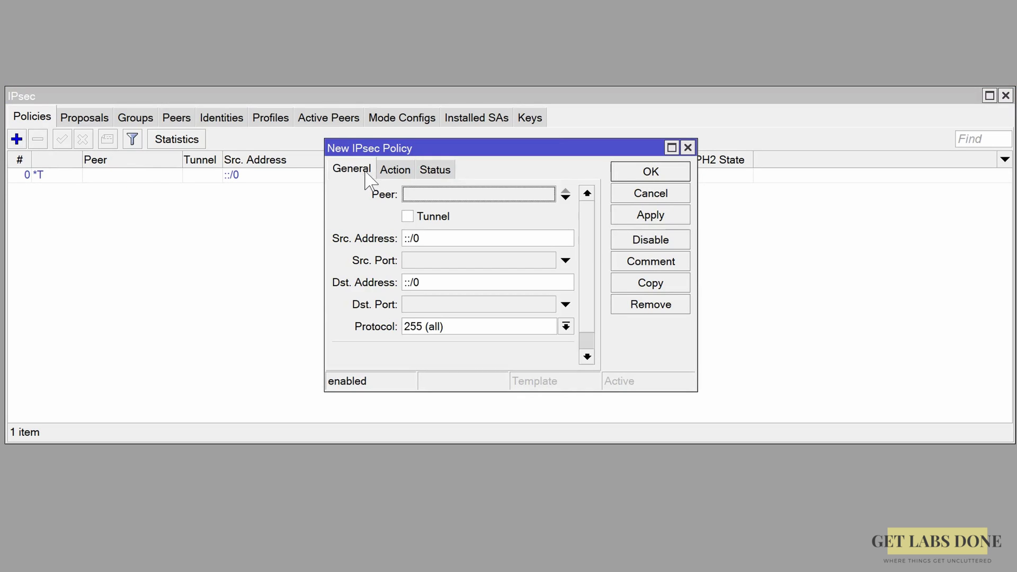
left_click(465, 194)
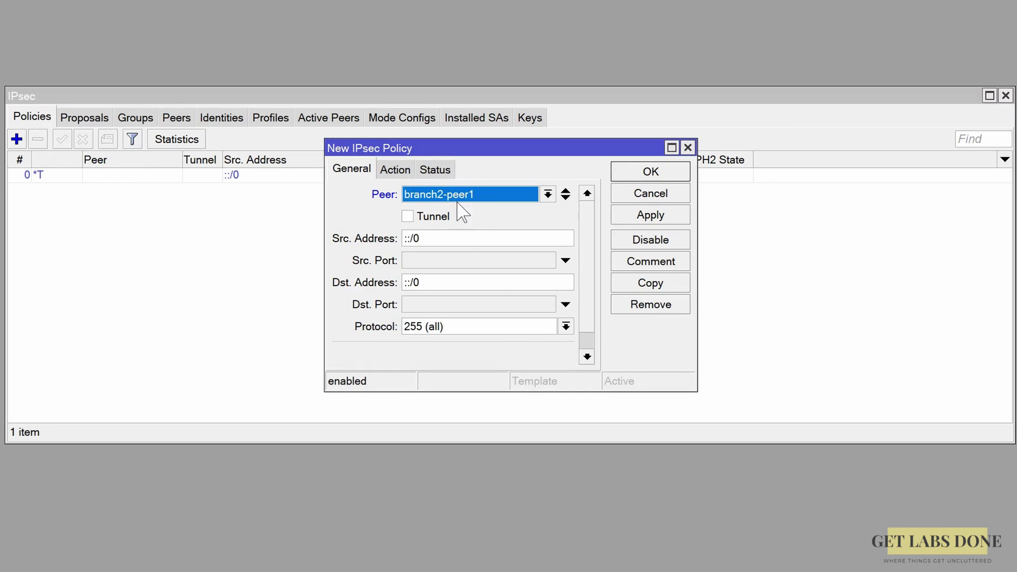
left_click(413, 215)
key("Tab")
type("10.2.")
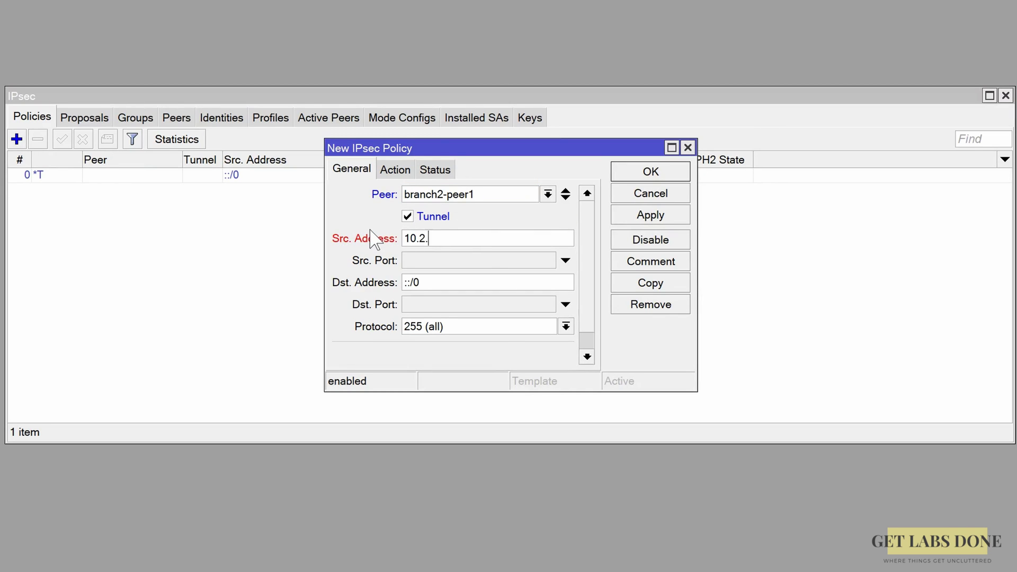
type("2.0/24")
key("Tab")
key("Tab")
type("10.1.1")
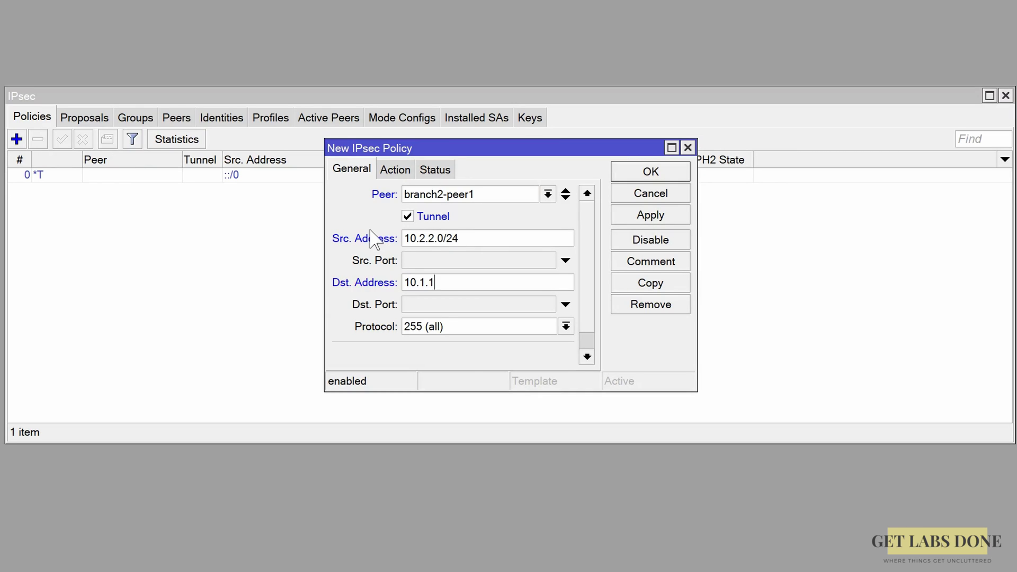
type(".0/24")
Assign proposal branch1-proposal1 to the policy and save it.
left_click(391, 170)
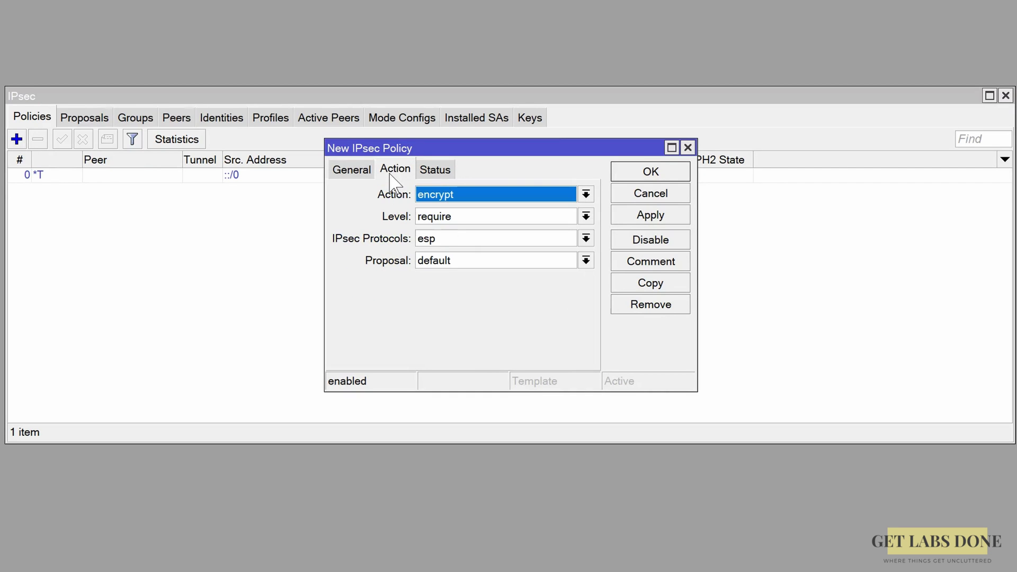
left_click(463, 260)
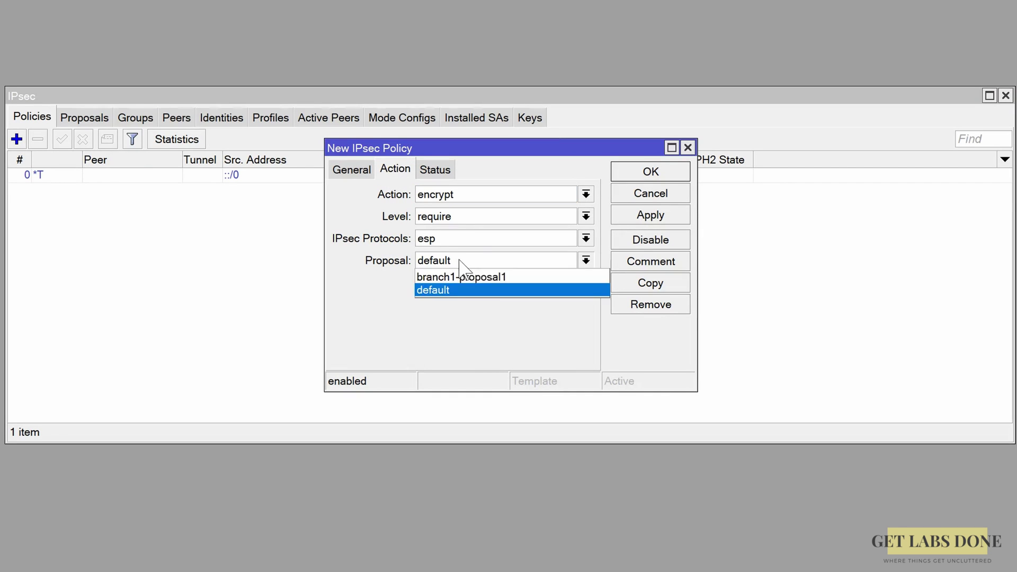
left_click(461, 275)
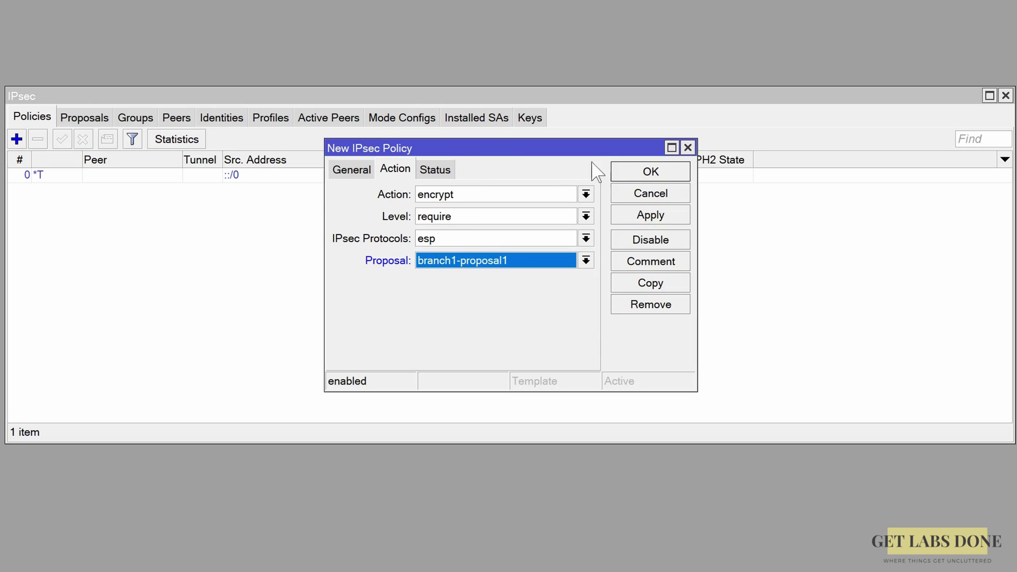
left_click(637, 176)
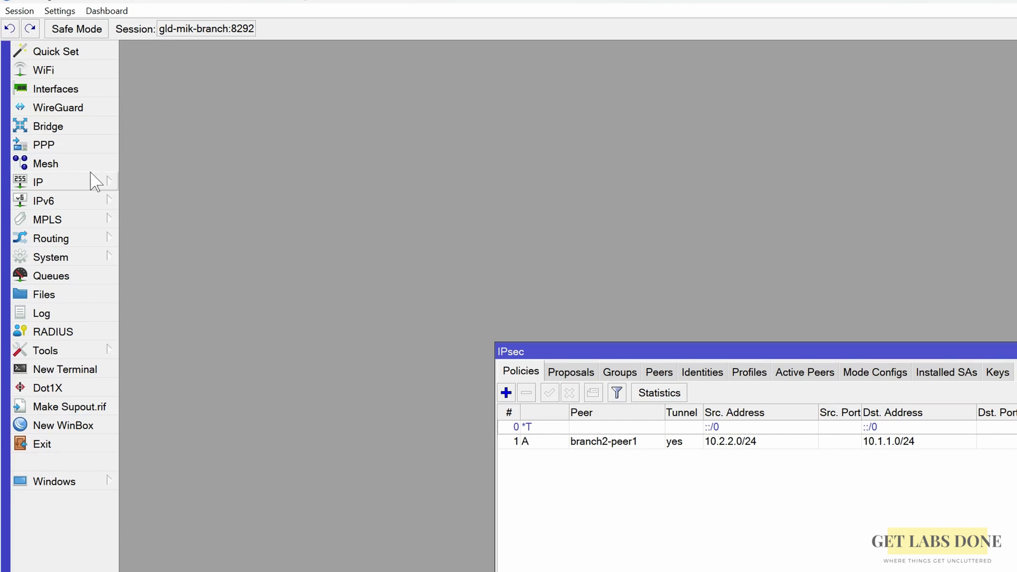
Start a new firewall NAT rule with source 10.2.2.0/24 and destination 10.1.1.0/24.
left_click(105, 182)
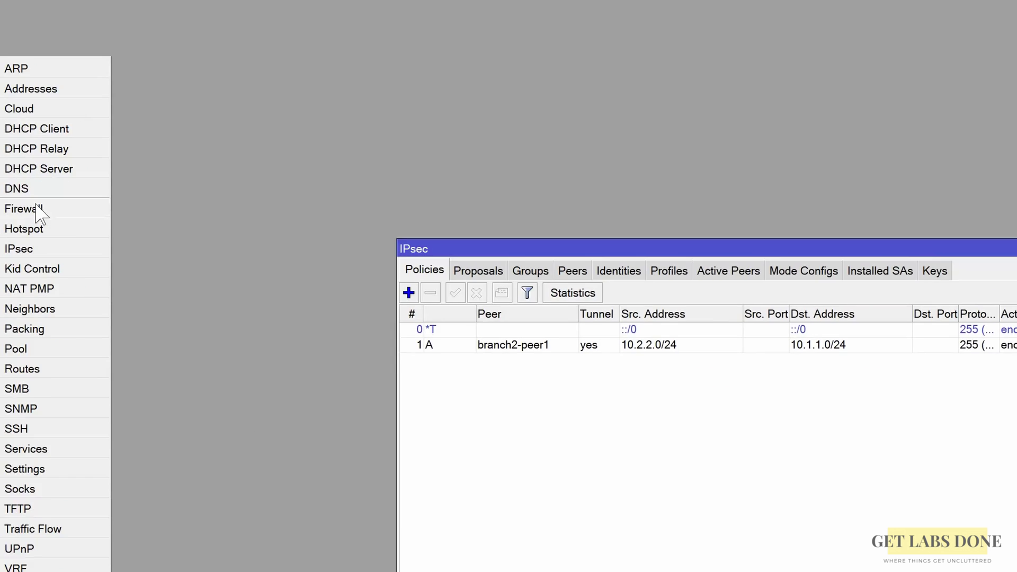
left_click(146, 314)
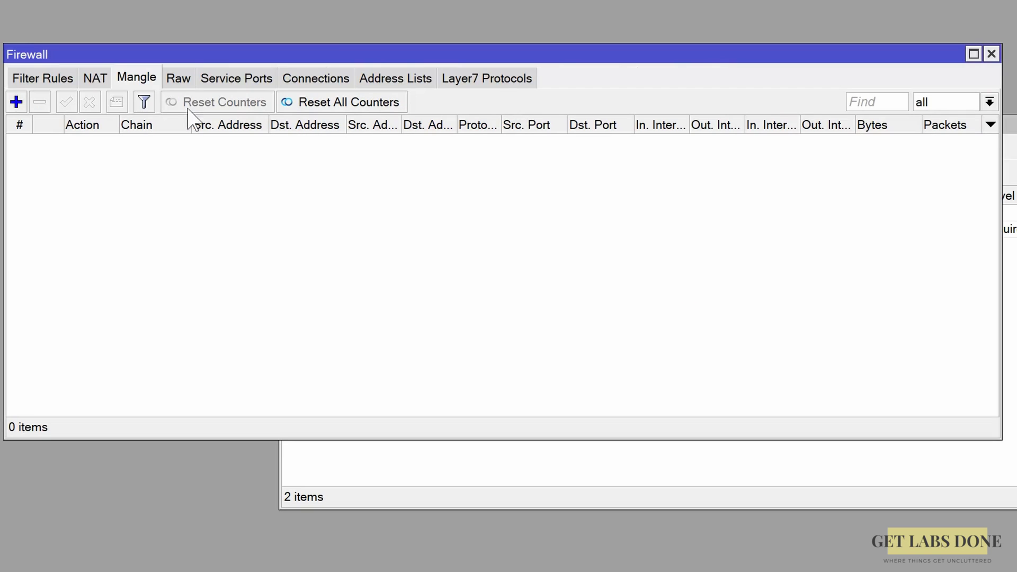
left_click(96, 79)
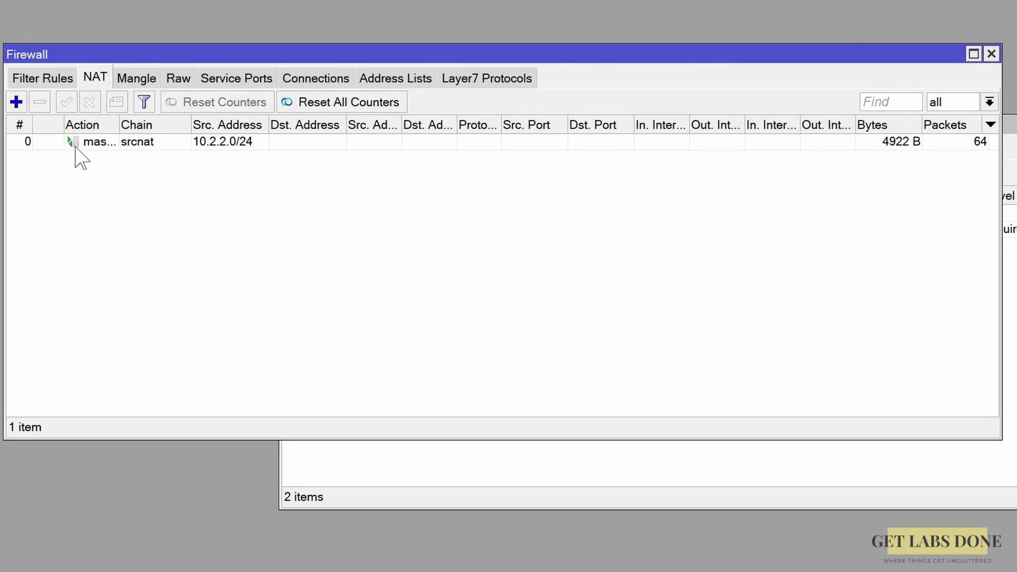
left_click(15, 101)
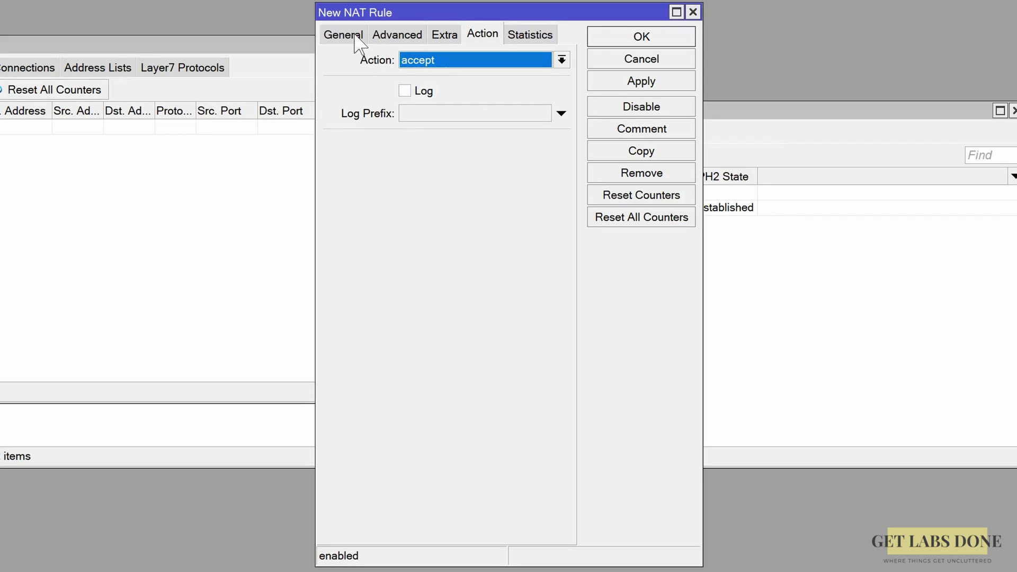
left_click(654, 43)
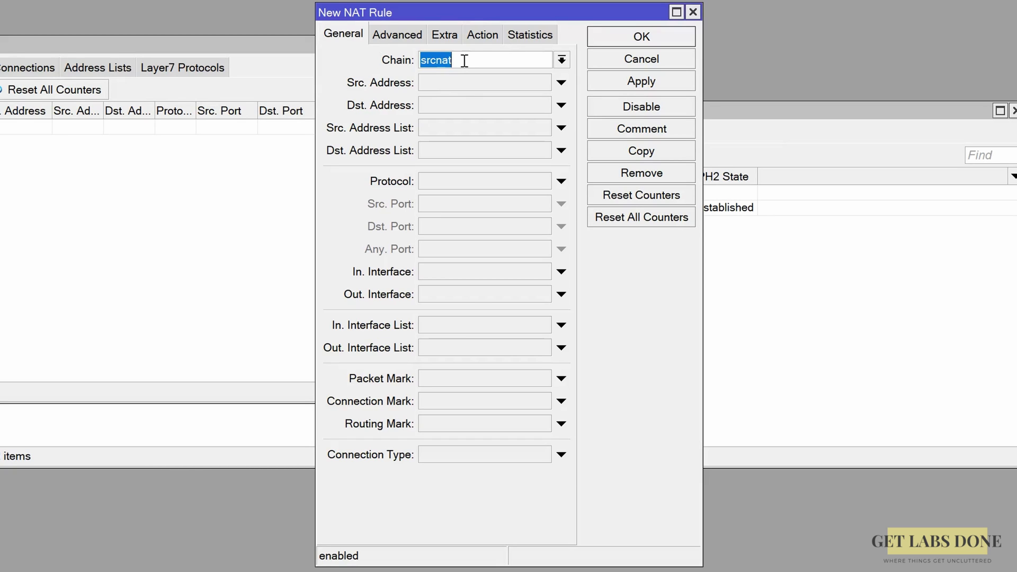
left_click(457, 84)
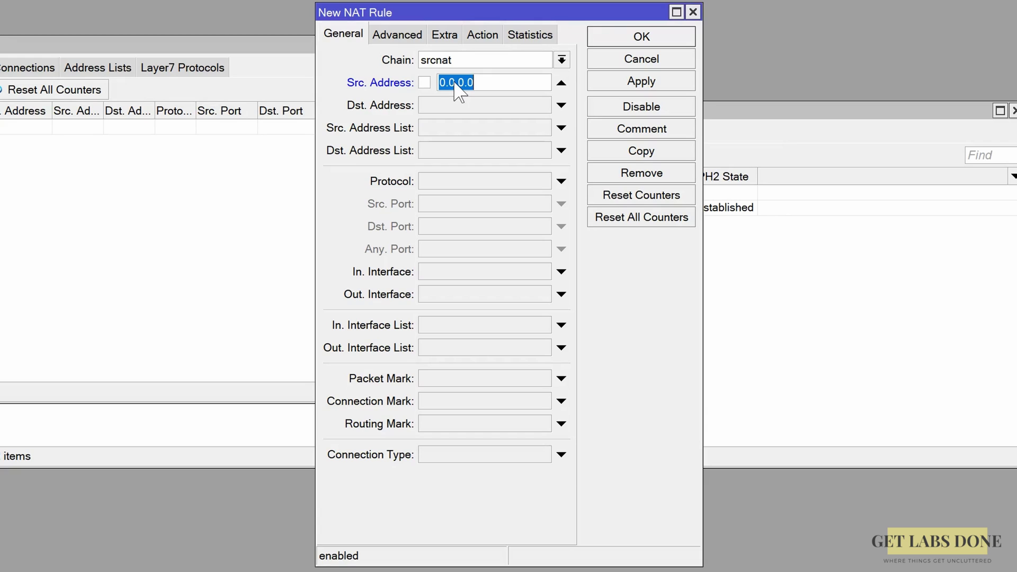
type("10.2.2.0/24")
key("Tab")
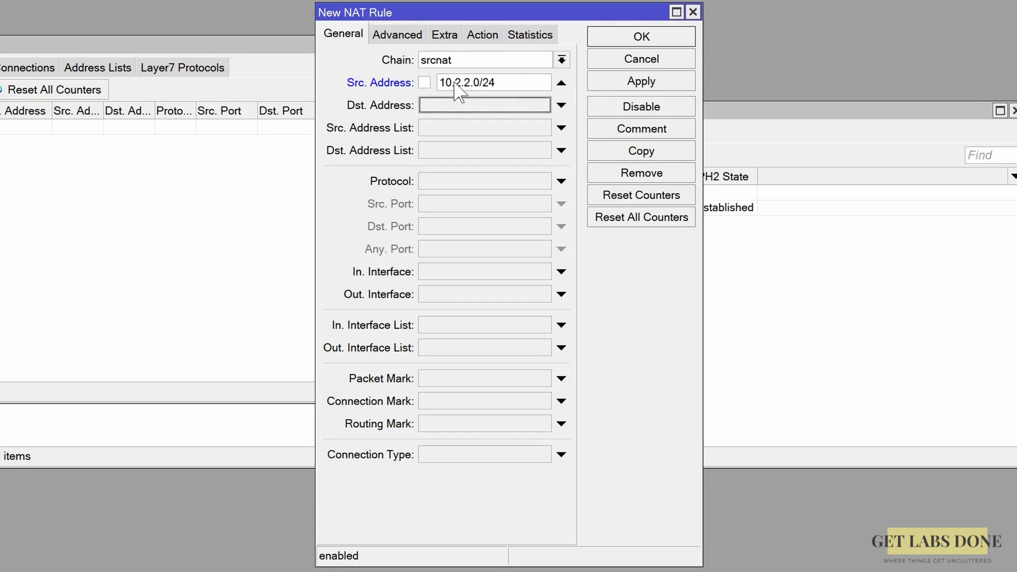
type("10.1.1.0")
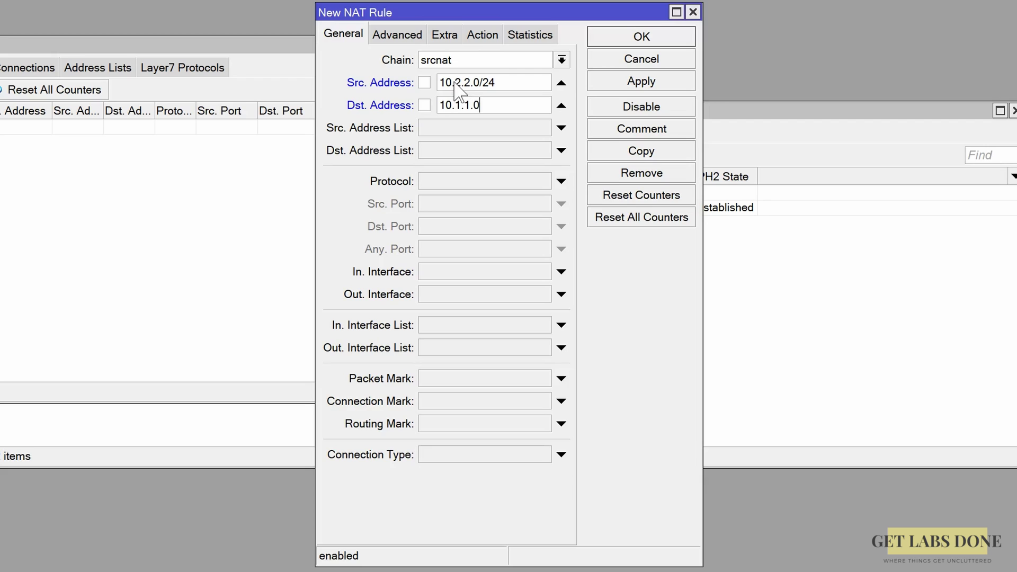
type("/24")
Keep the rule's action as accept, enable logging, and save it.
left_click(394, 35)
left_click(444, 36)
left_click(479, 35)
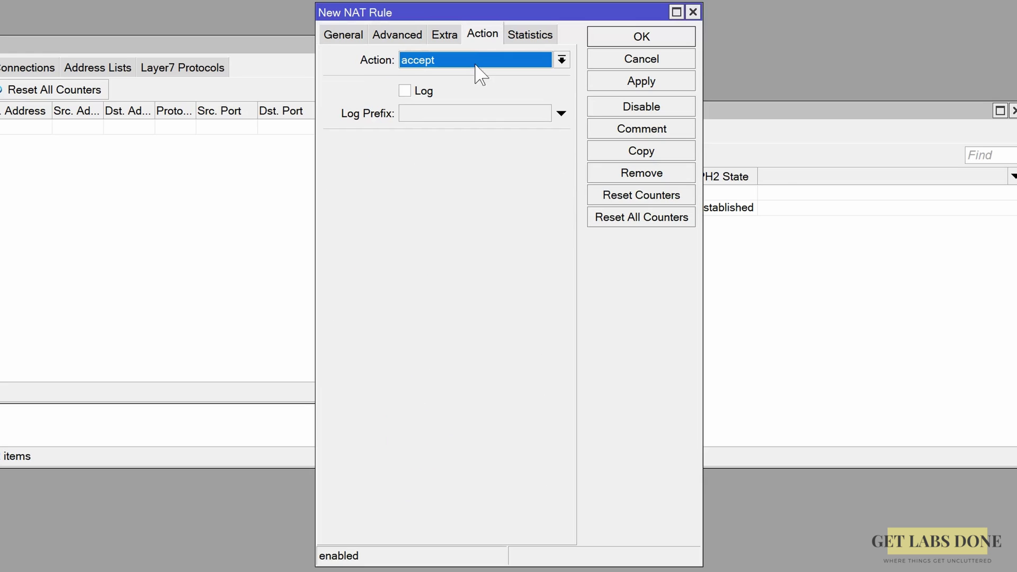
left_click(426, 90)
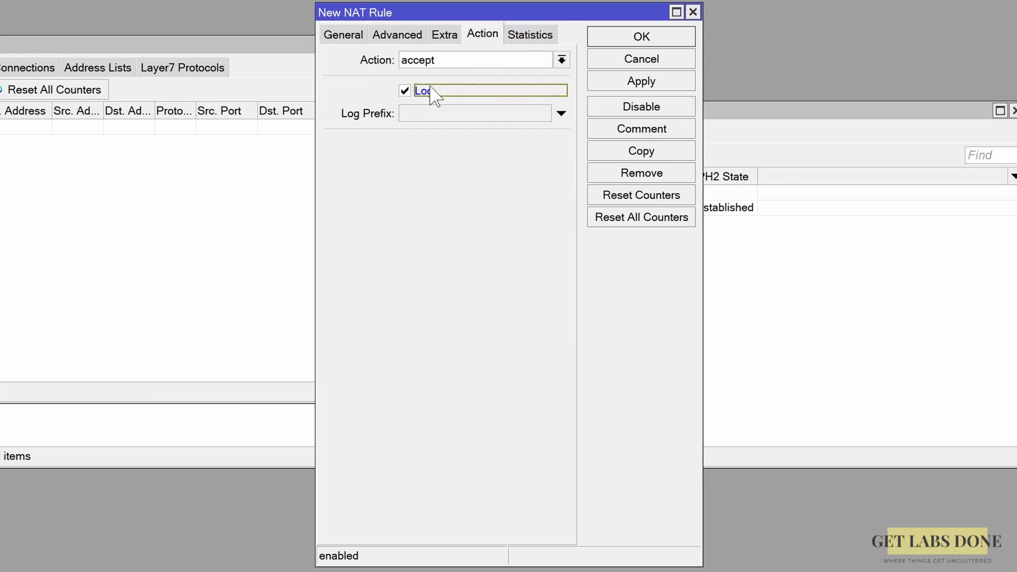
left_click(532, 37)
left_click(604, 39)
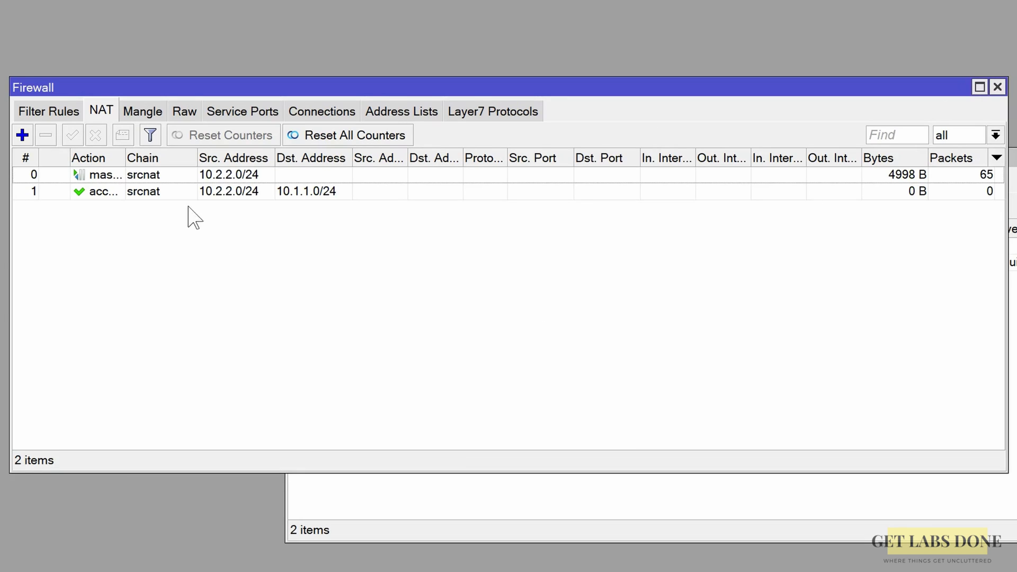
Move the accept rule above the masquerade rule and check the active peer 1.1.1.1.
left_click_drag(191, 196, 189, 170)
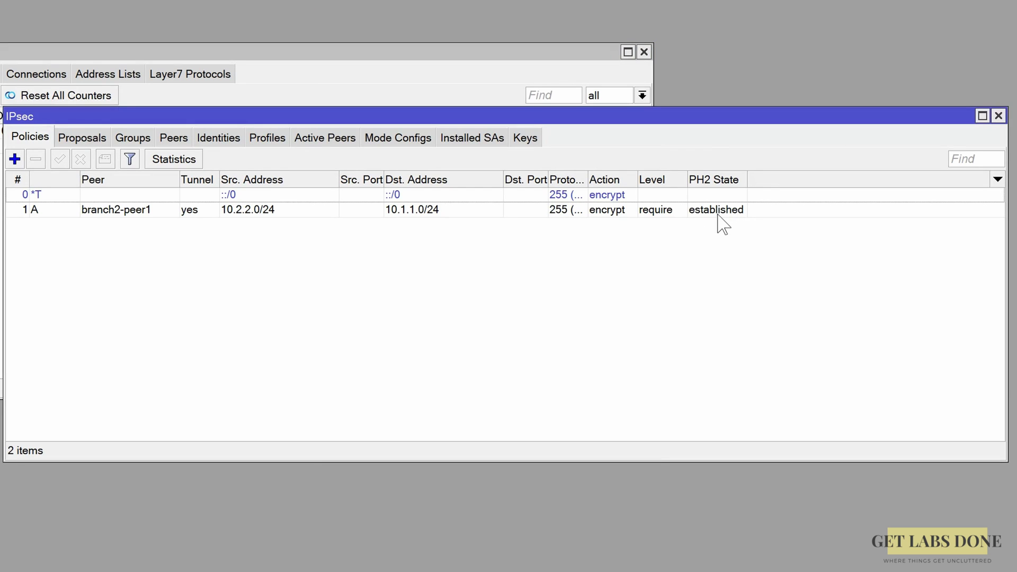
left_click(324, 138)
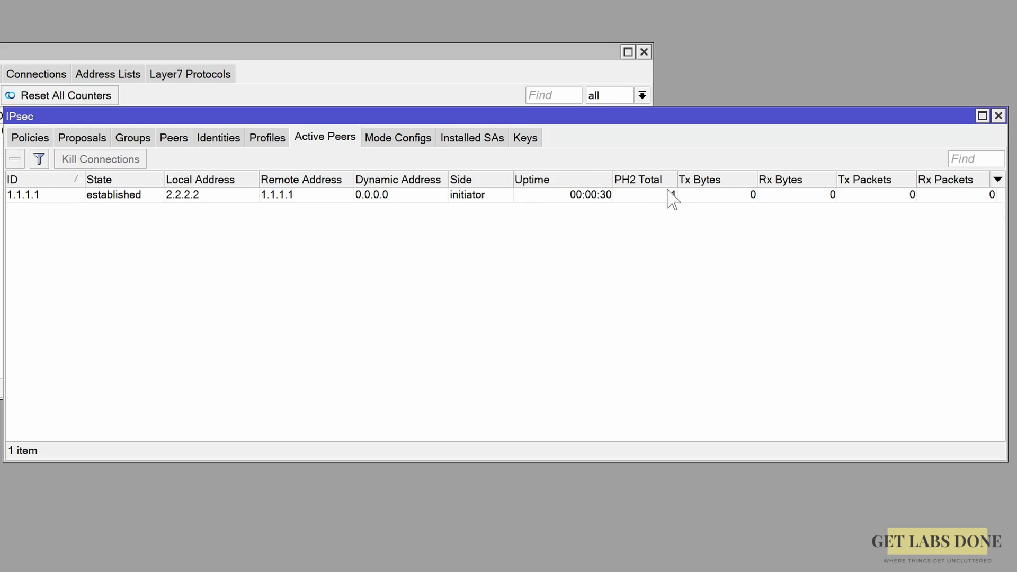
left_click(119, 201)
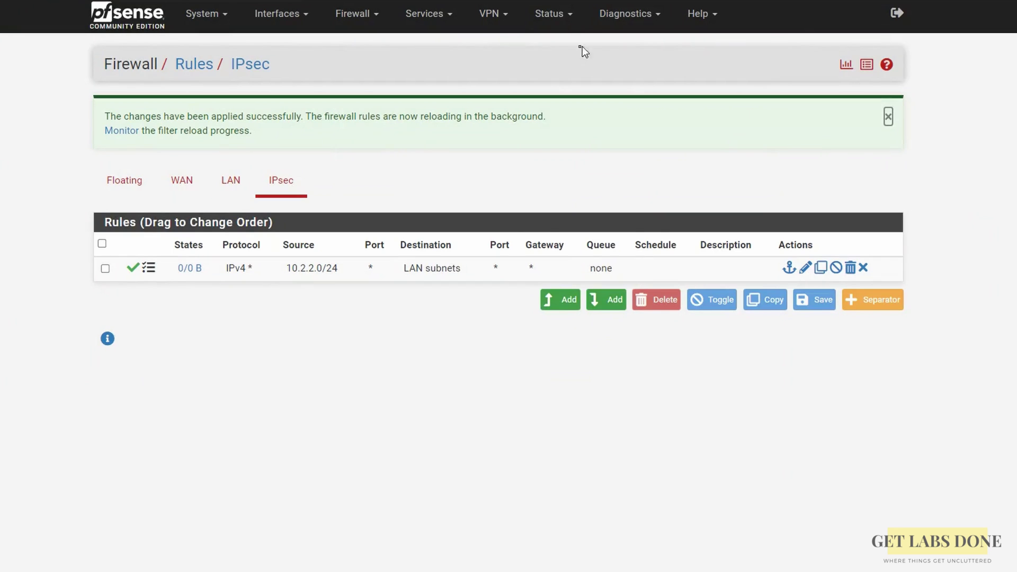
View Status > IPsec showing tunnel branch01 Established, with its child SA entries expanded.
left_click(568, 16)
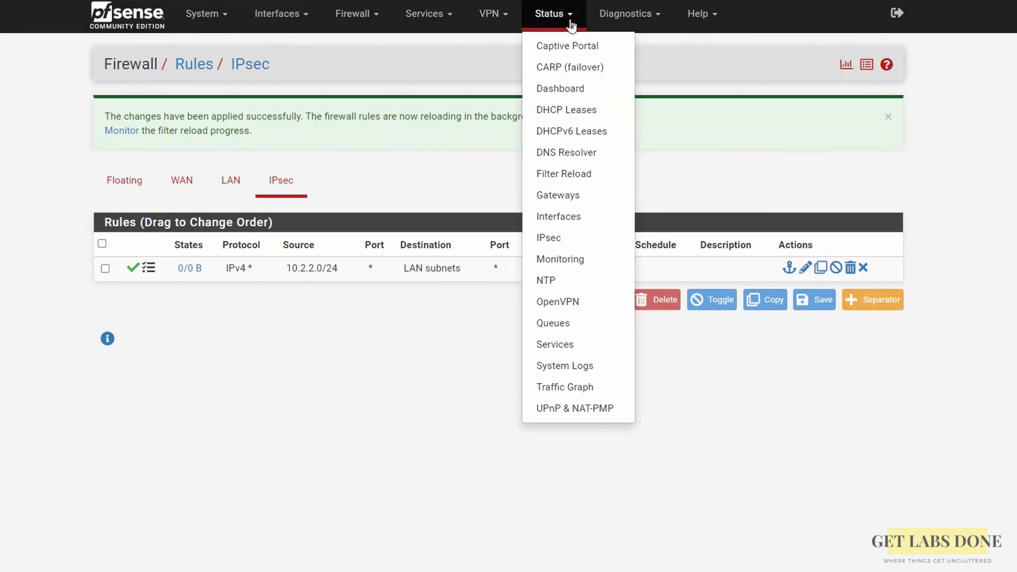
left_click(565, 242)
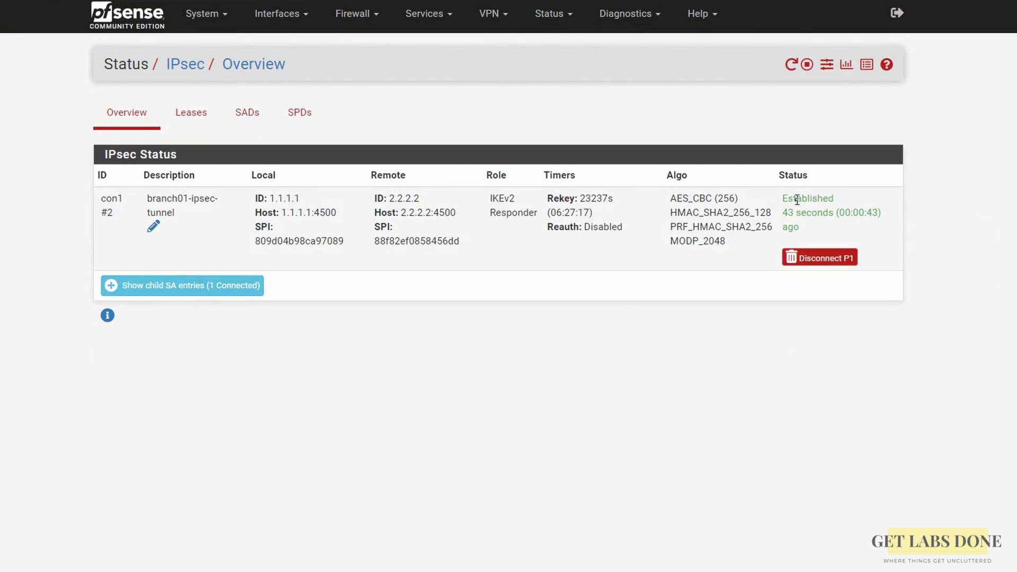
left_click_drag(799, 200, 853, 201)
left_click(649, 294)
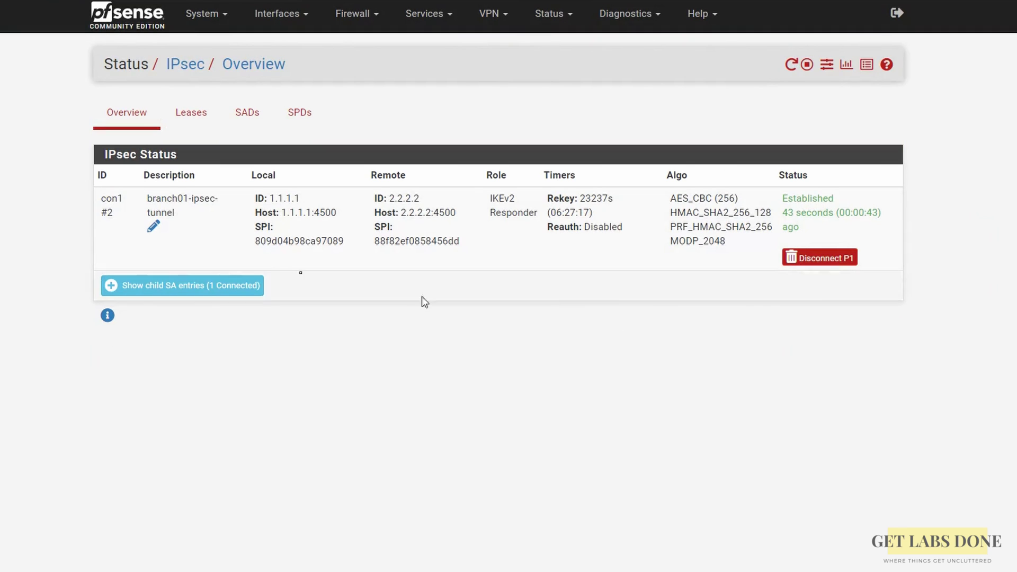
left_click(252, 286)
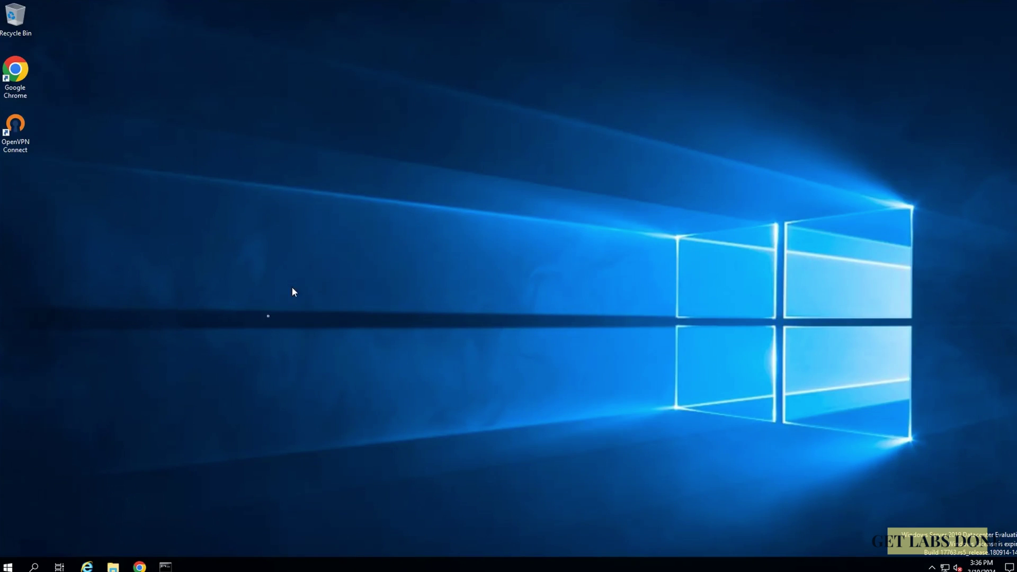
Ping 10.2.2.50 and 10.2.2.1 across the tunnel, both getting 4 of 4 replies, 0% loss.
left_click(168, 567)
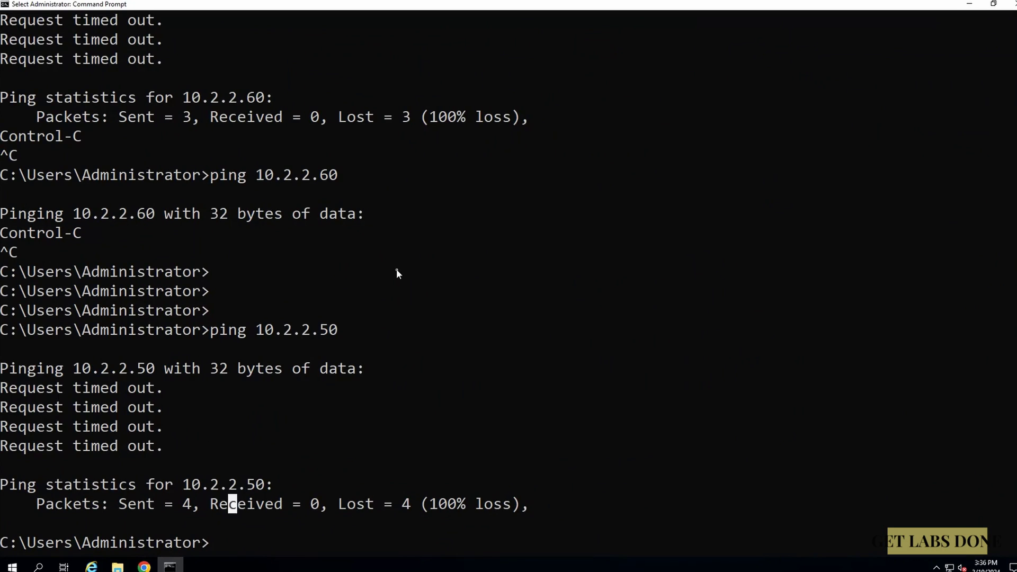
key("Up")
key("Return")
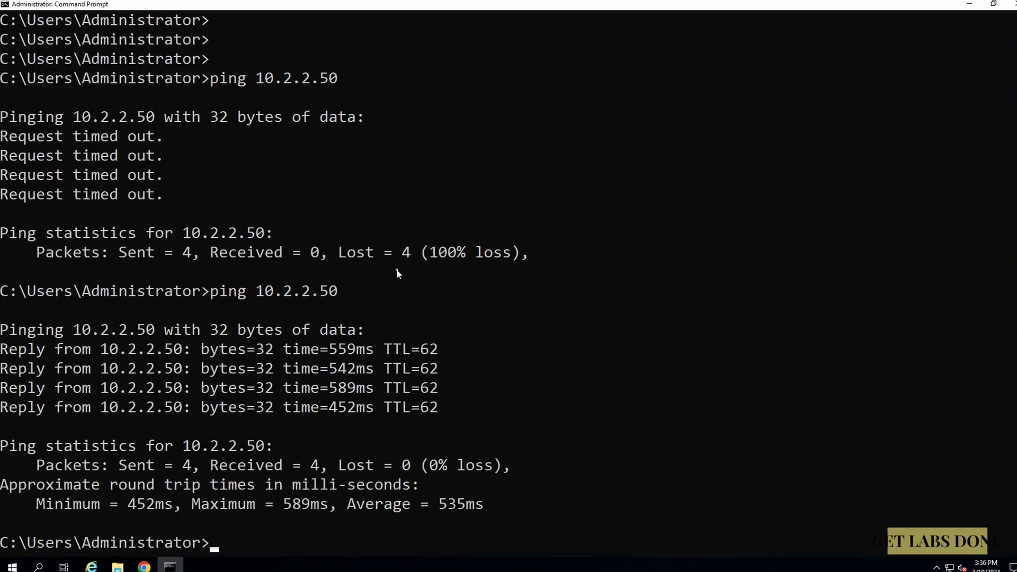
type("ping 10.2.2.1")
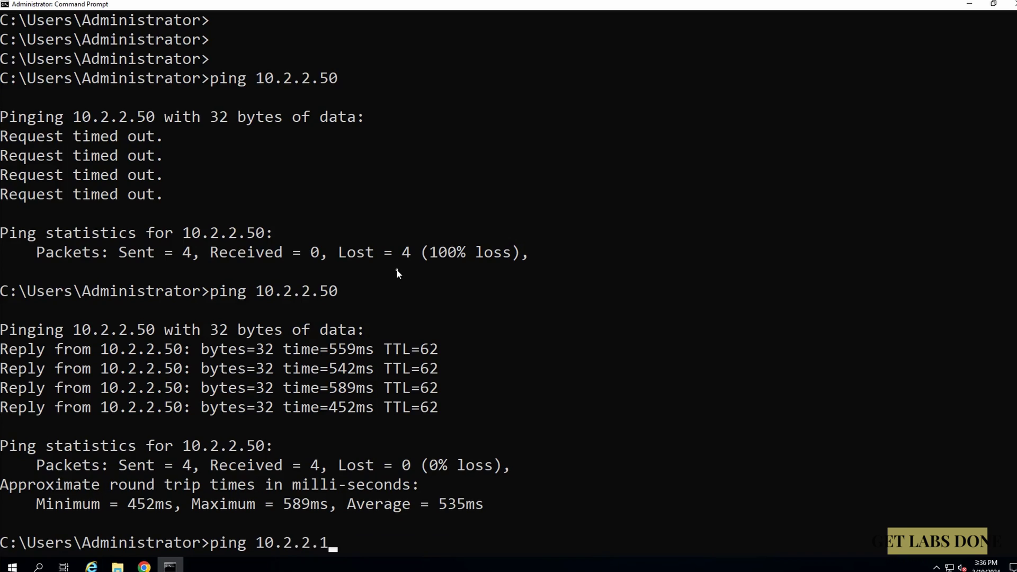
key("Return")
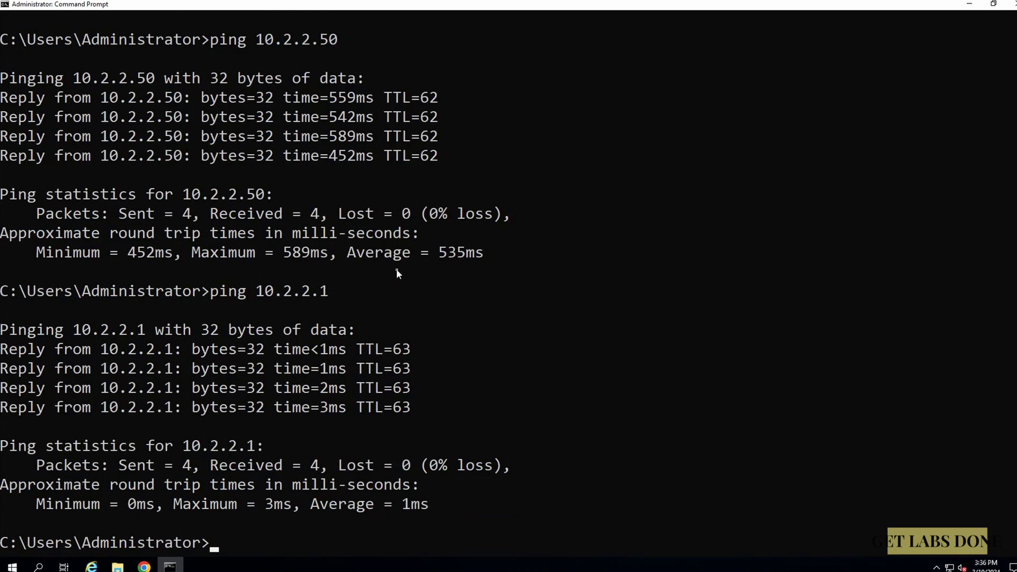
key("Return")
key("Return")
key("Return")
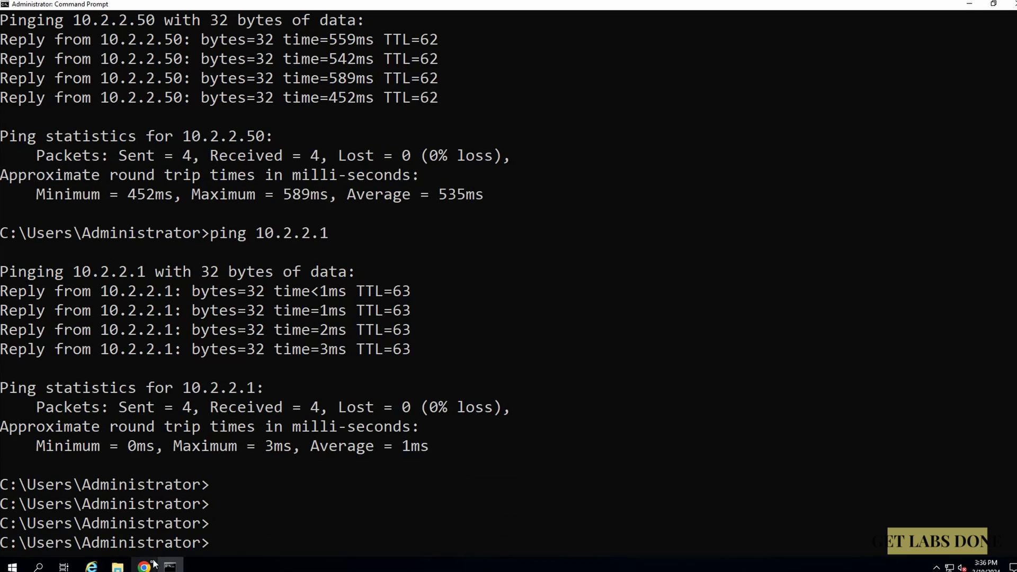
left_click(149, 566)
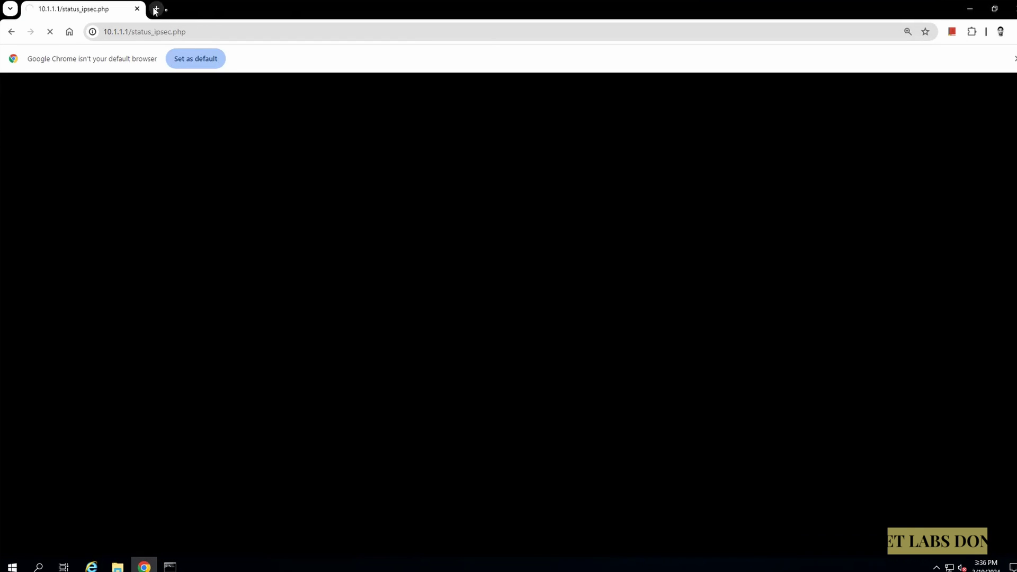
Load the MikroTik RouterOS login at 10.2.2.1 in a new tab, using http after https is refused.
left_click(156, 8)
type("https://10.")
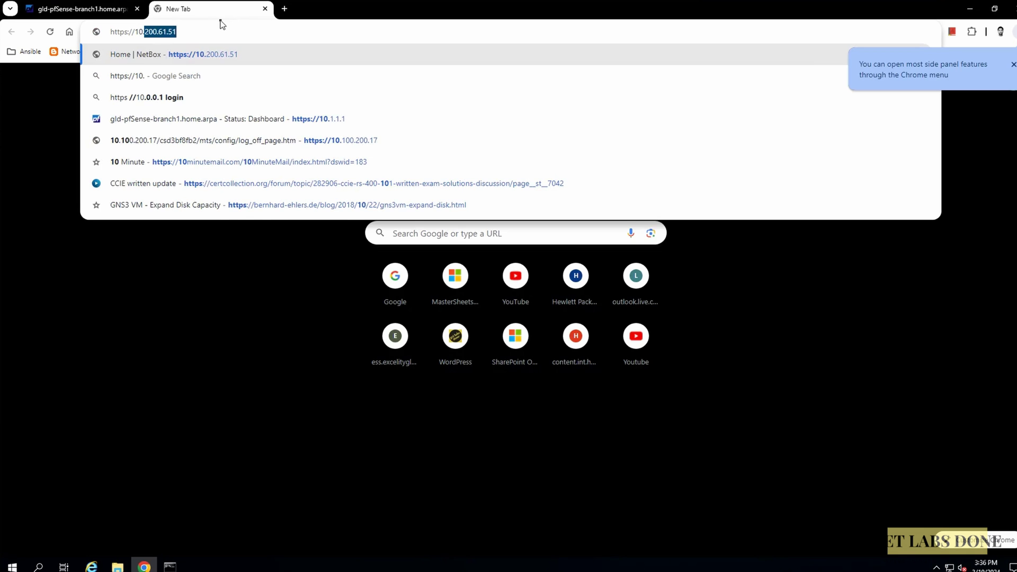
type("2.2.1")
key("Return")
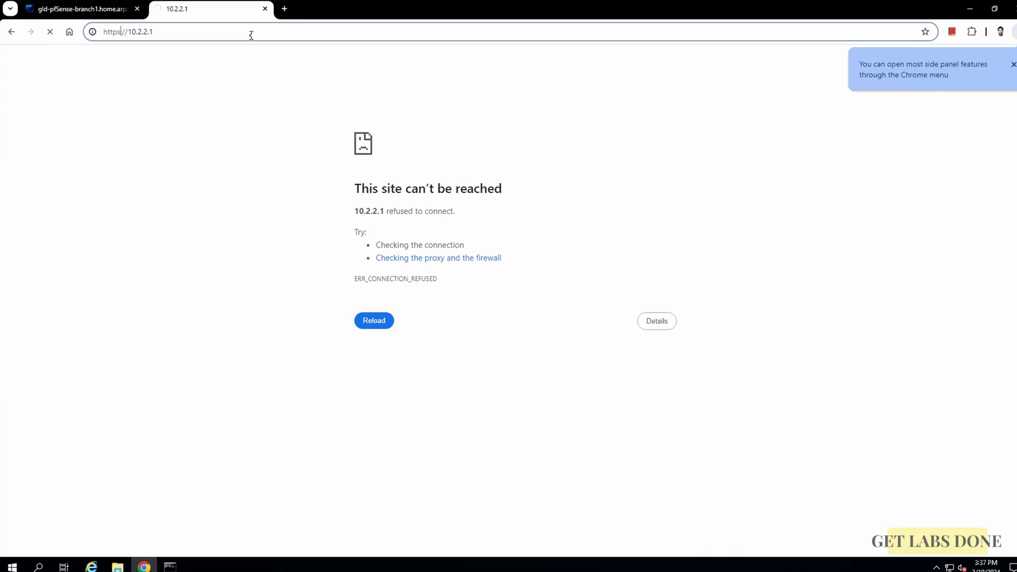
key("BackSpace")
type(":")
key("Return")
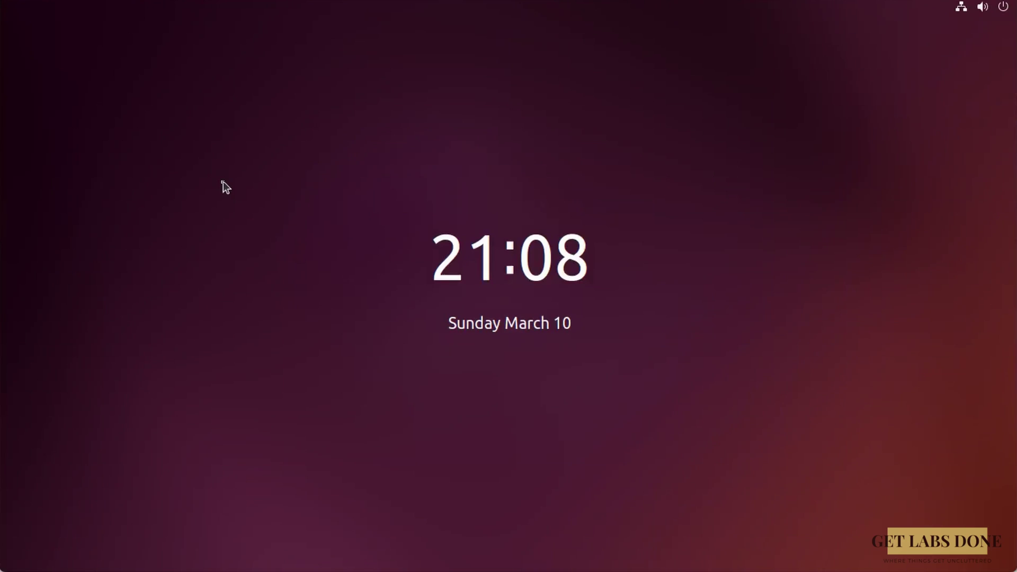
Unlock the Ubuntu desktop with the account password.
key("Return")
type("******")
key("Return")
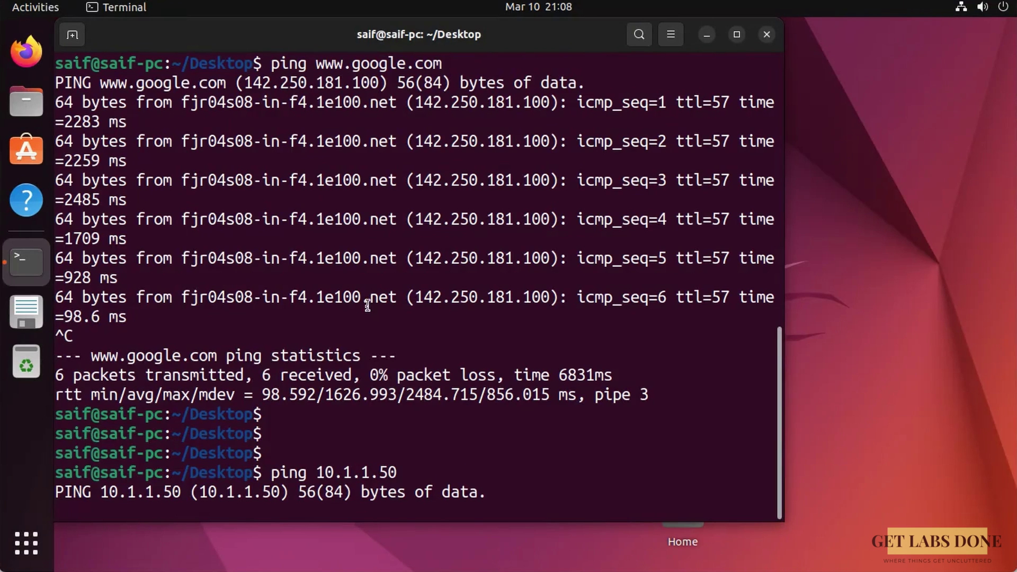
Stop the failing ping and rerun ping 10.1.1.50, getting 4 of 5 replies.
key("ctrl+c")
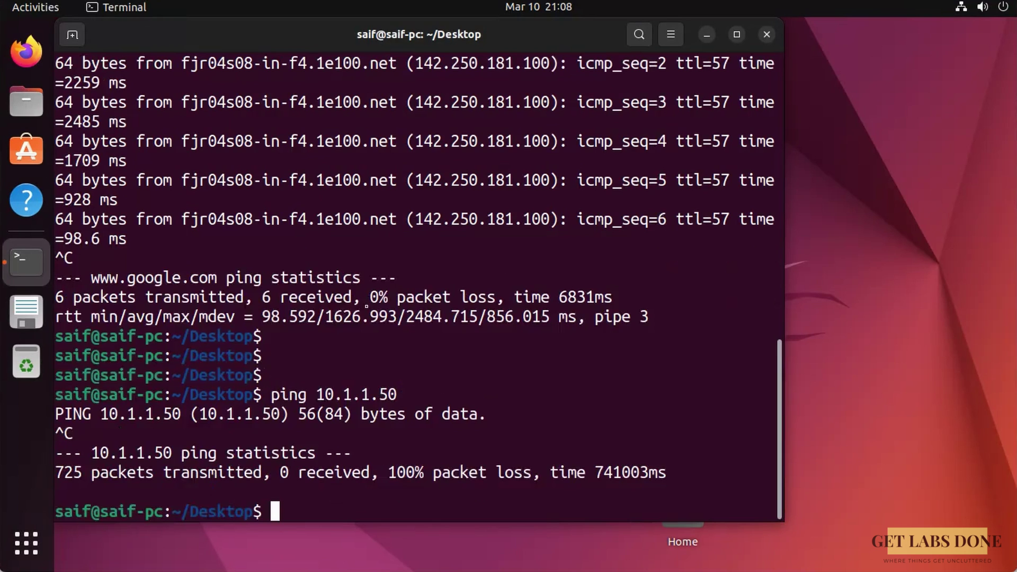
key("Up")
key("Return")
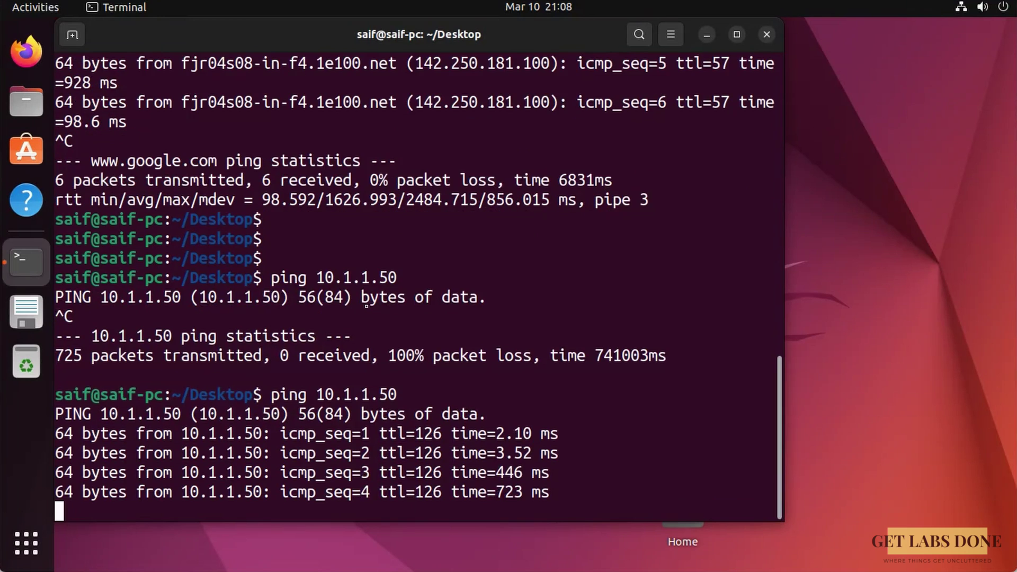
key("ctrl+c")
left_click(26, 51)
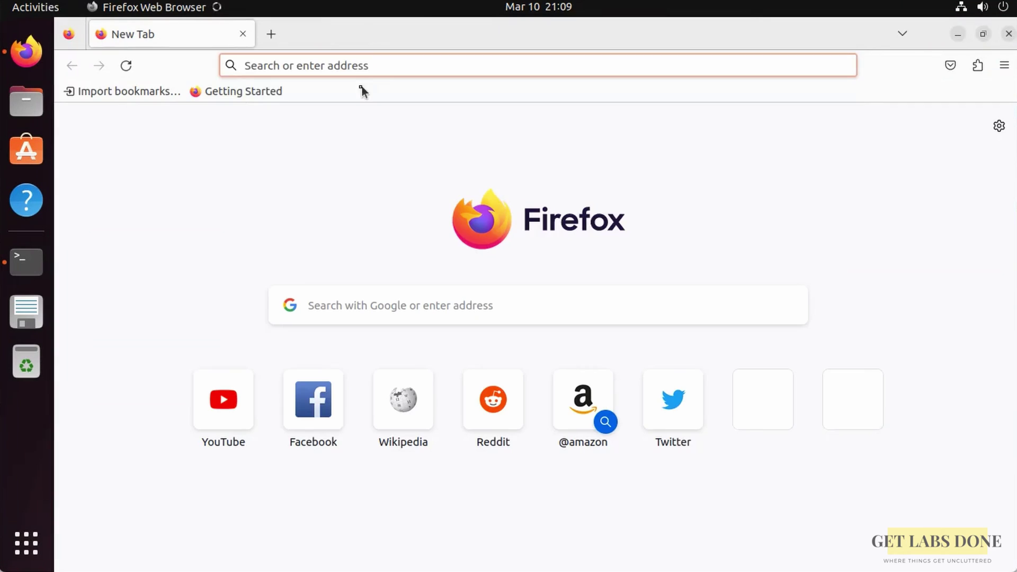
type("https://")
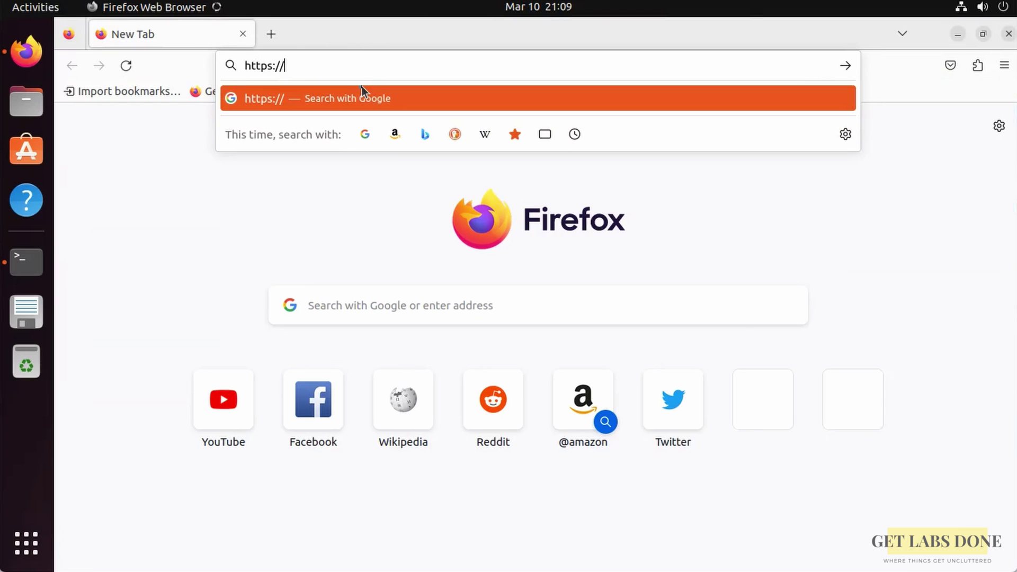
type("10.1.1.1")
key("Return")
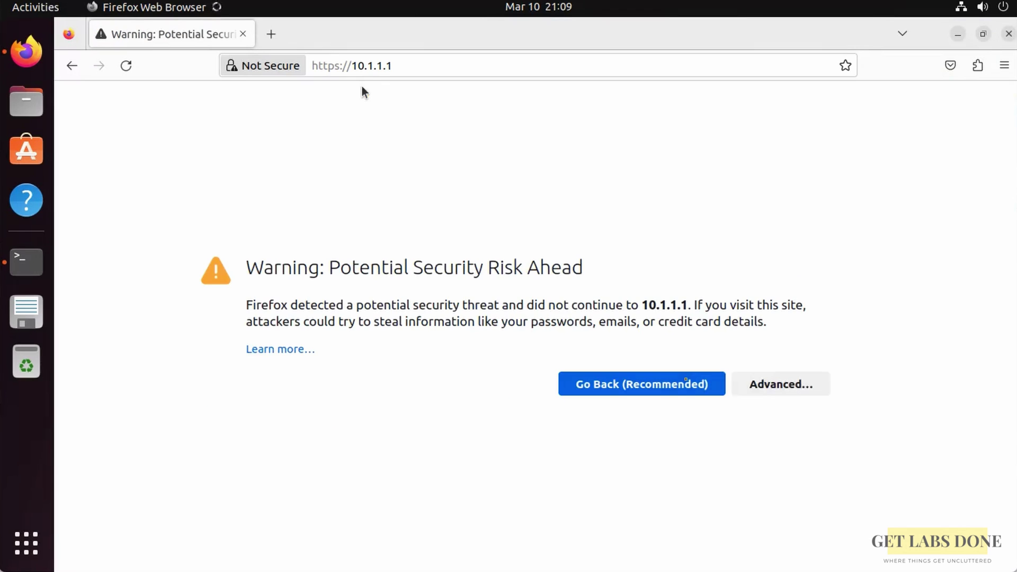
left_click(745, 382)
left_click(702, 527)
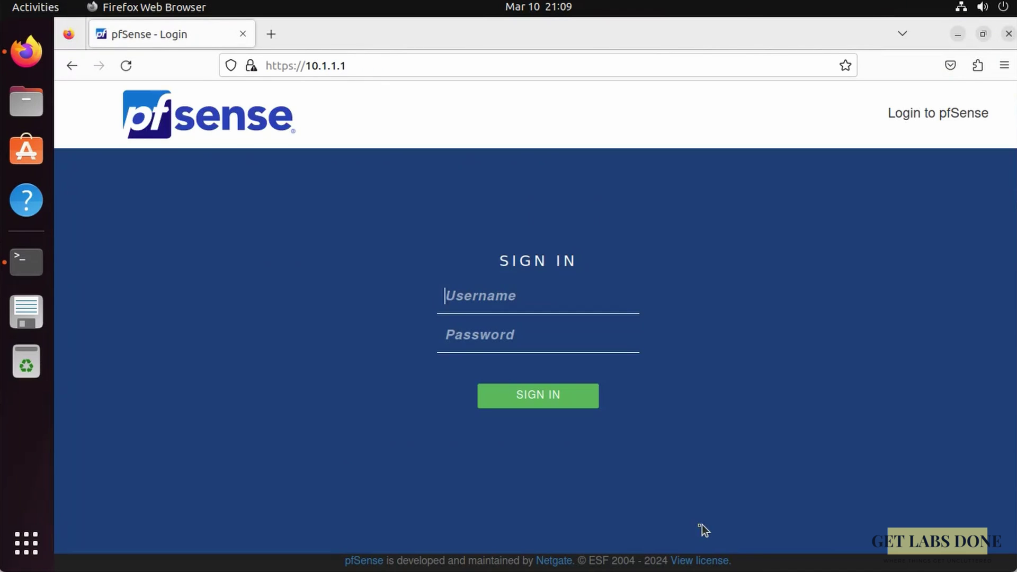
Sign in to the pfSense web interface as admin with the account password.
type("admin")
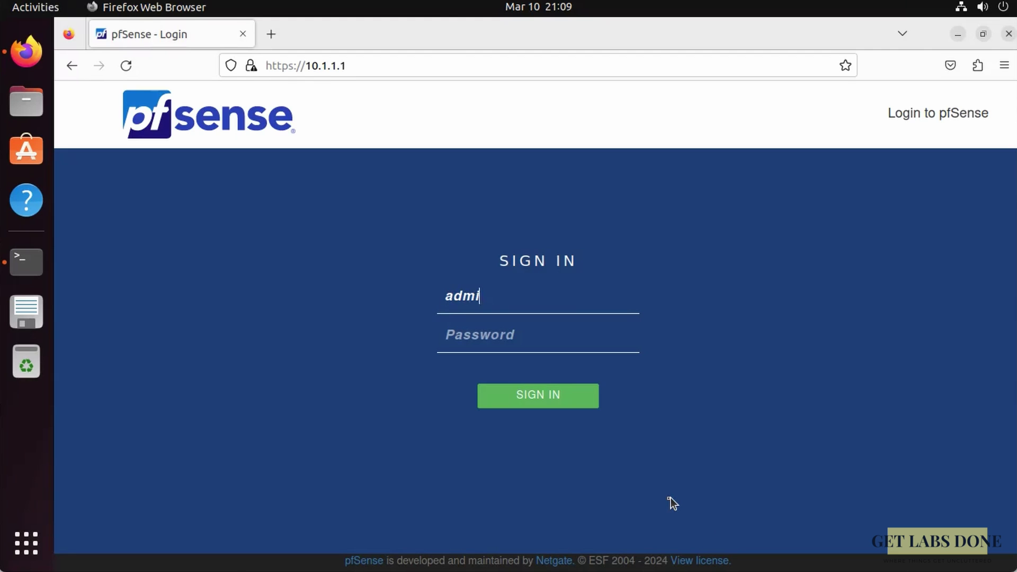
key("Tab")
key("Return")
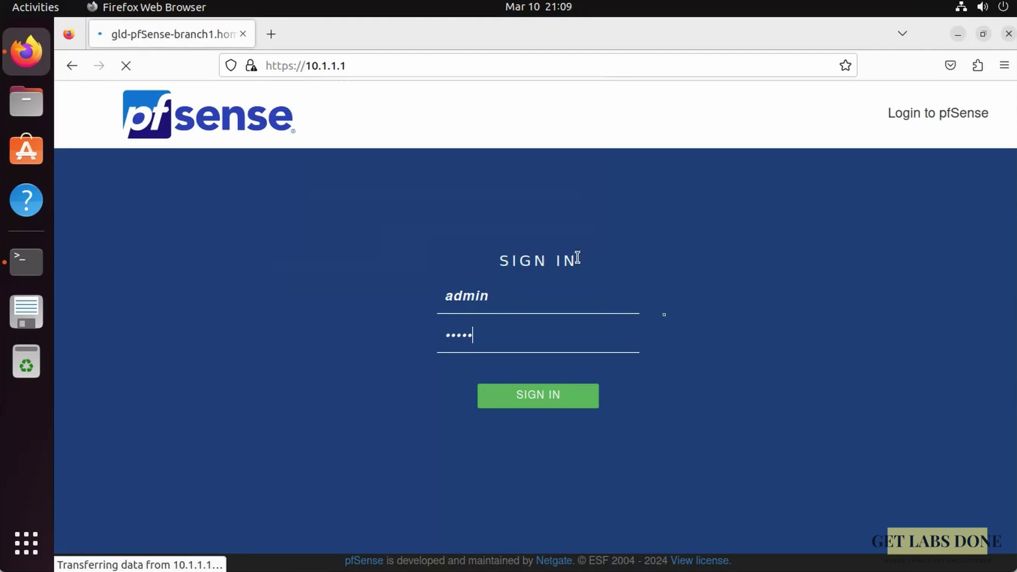